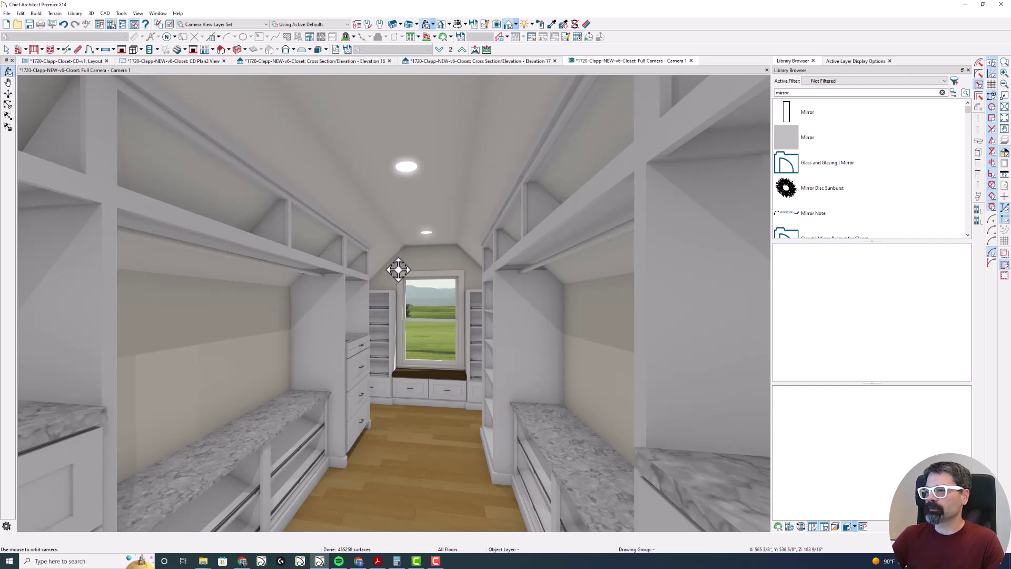
# Step: Orbit the 3D camera to look straight down the closet aisle toward the end window
pyautogui.moveTo(396, 268); pyautogui.dragTo(408, 289)
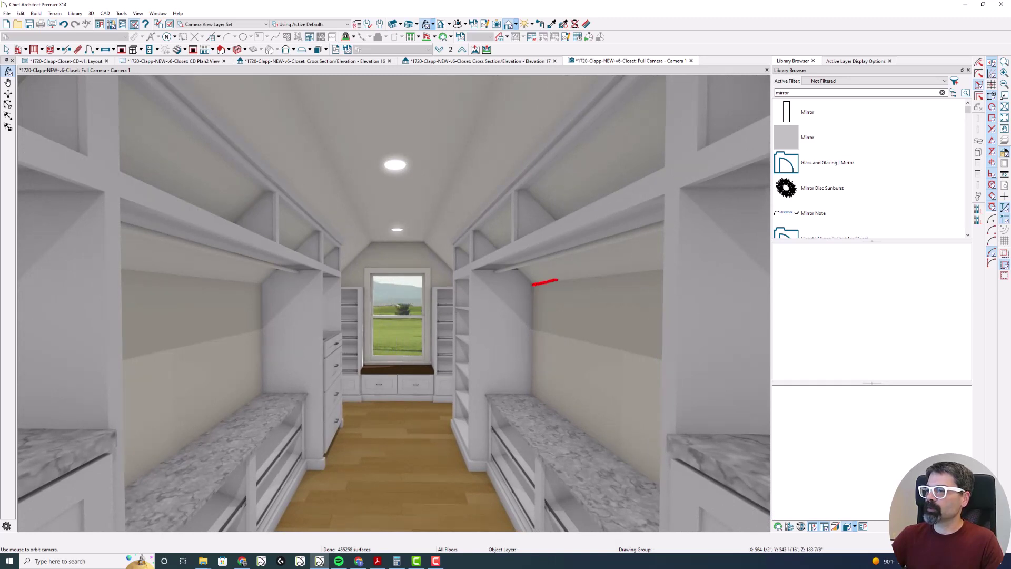
pyautogui.moveTo(515, 262); pyautogui.dragTo(446, 207)
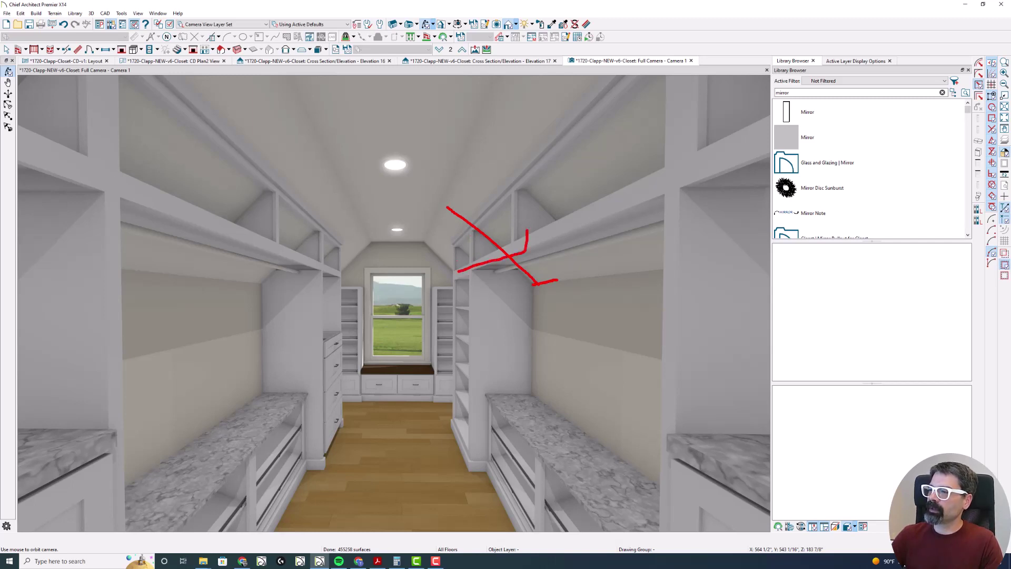
pyautogui.moveTo(458, 271)
pyautogui.mouseDown()
pyautogui.moveTo(503, 266)
pyautogui.moveTo(544, 245)
pyautogui.mouseUp()
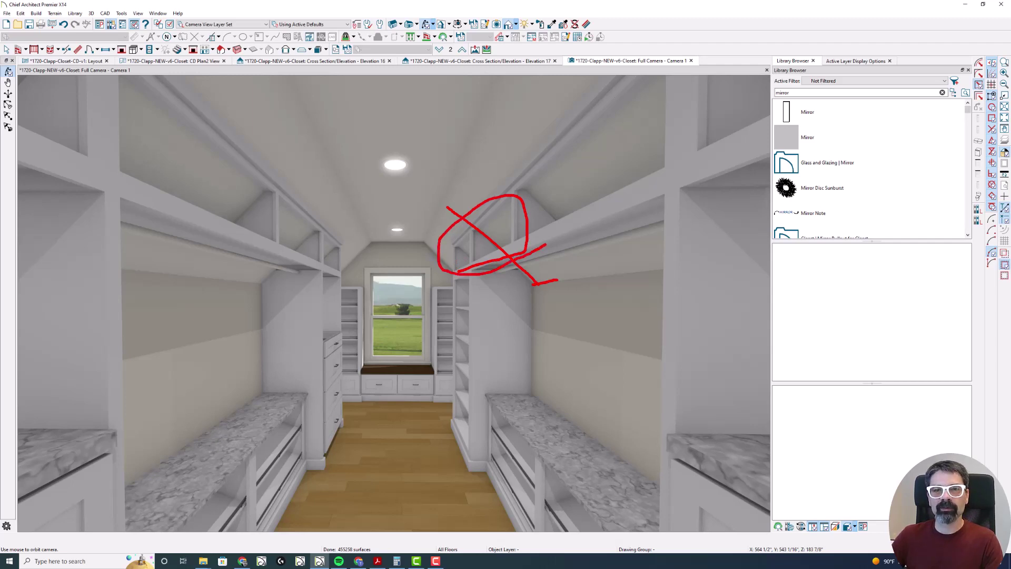
pyautogui.press('Escape')
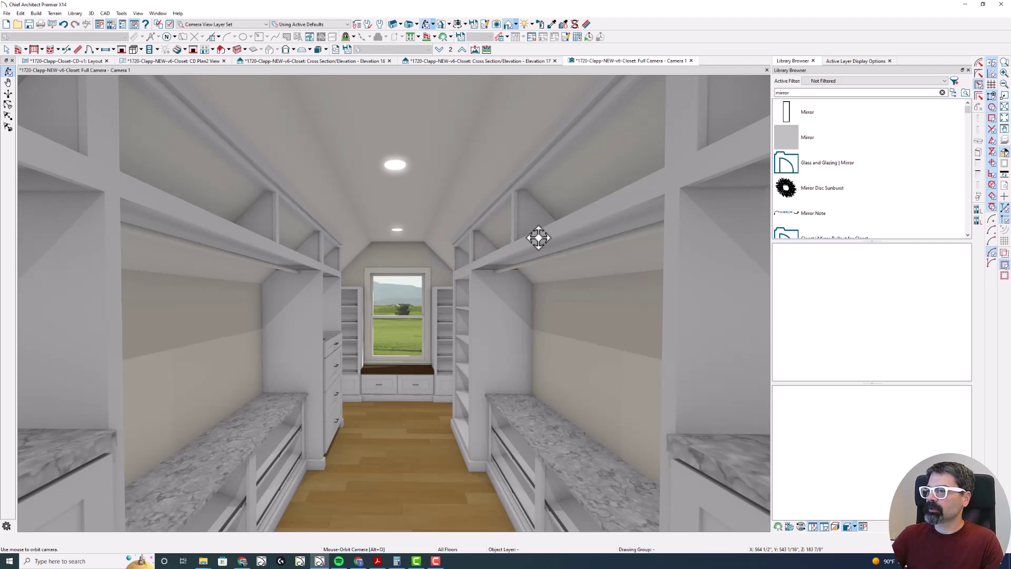
pyautogui.moveTo(526, 228)
pyautogui.mouseDown()
pyautogui.moveTo(537, 228)
pyautogui.moveTo(530, 212)
pyautogui.mouseUp()
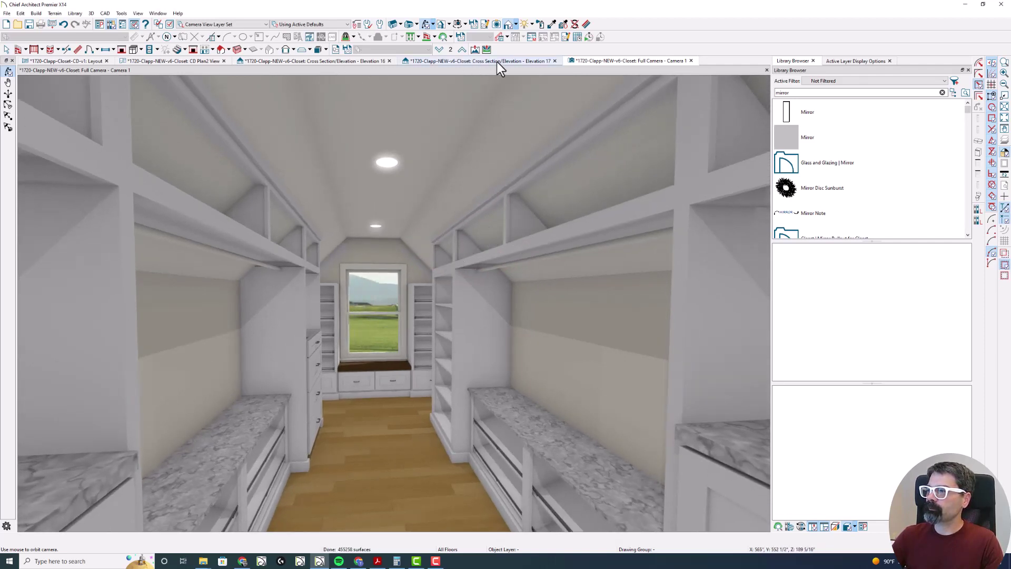
# Step: Close the Elevation 17 view and switch to Elevation 16 showing the drawer stacks and mirror
pyautogui.click(448, 61)
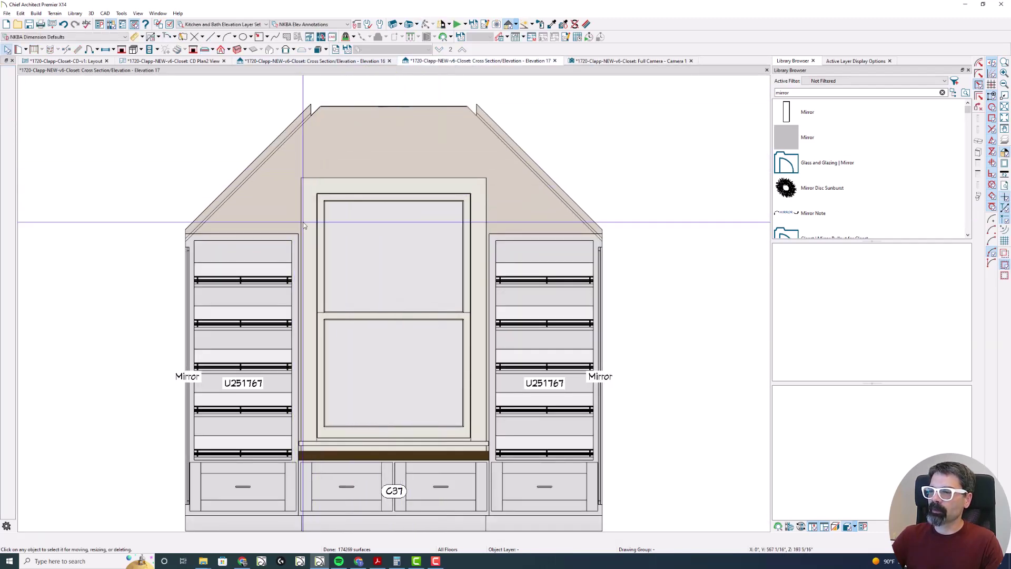
pyautogui.click(553, 61)
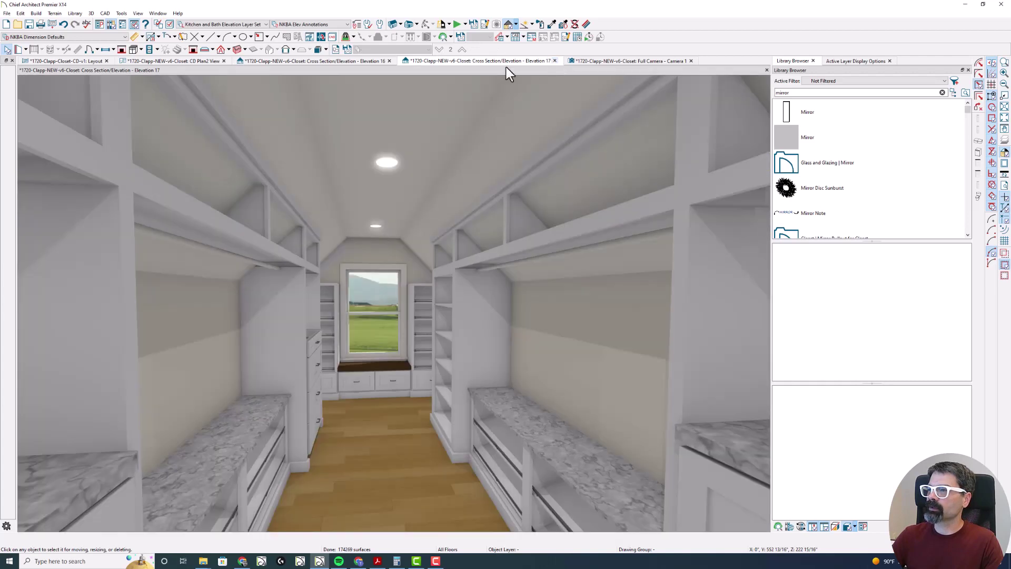
pyautogui.click(345, 62)
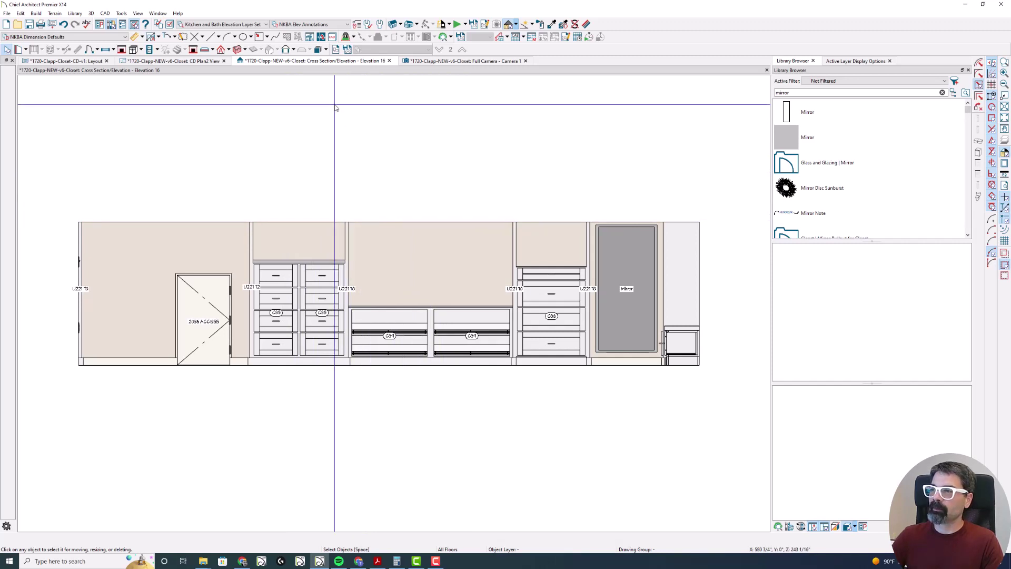
# Step: Place a trial wall elevation of the closet's window wall in CD Plan2 View, then close it
pyautogui.click(194, 61)
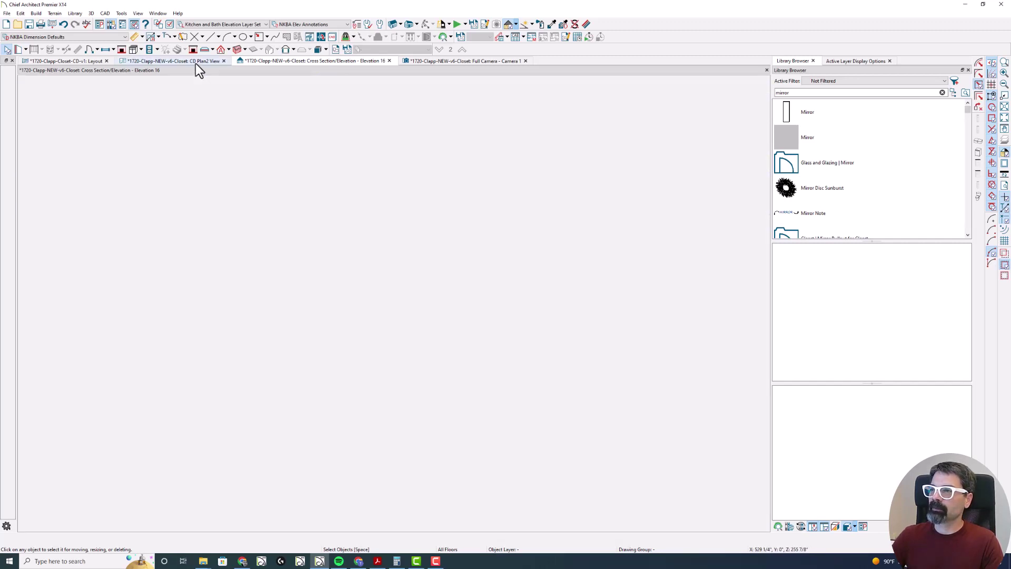
pyautogui.click(392, 25)
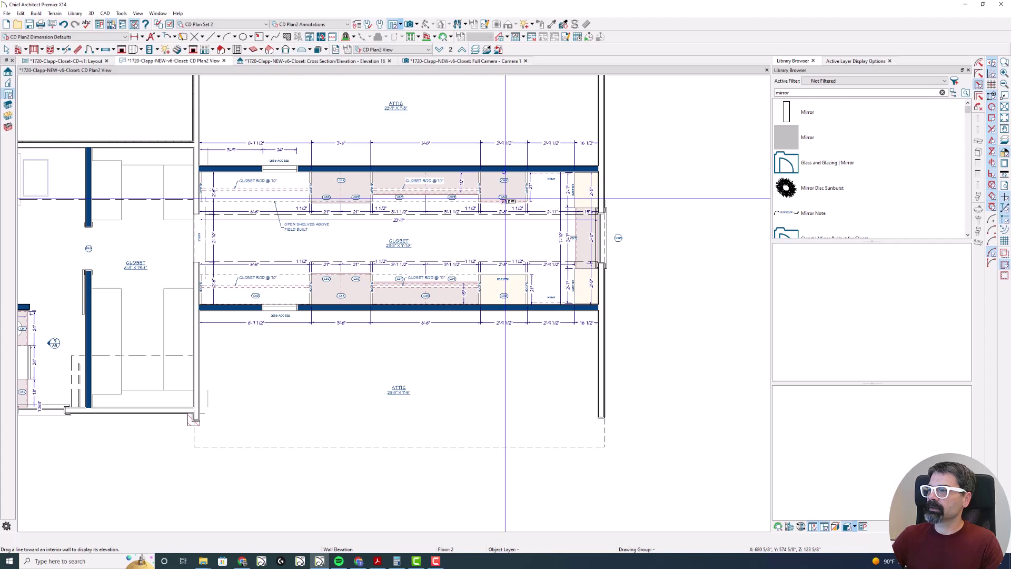
pyautogui.moveTo(504, 194); pyautogui.dragTo(610, 194)
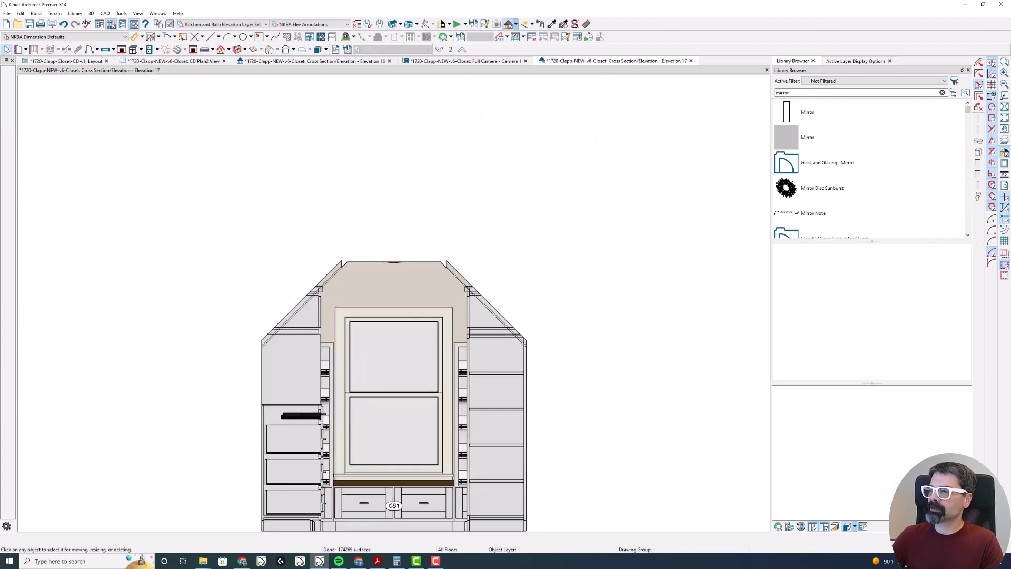
pyautogui.scroll(3, 314, 322)
pyautogui.click(313, 322)
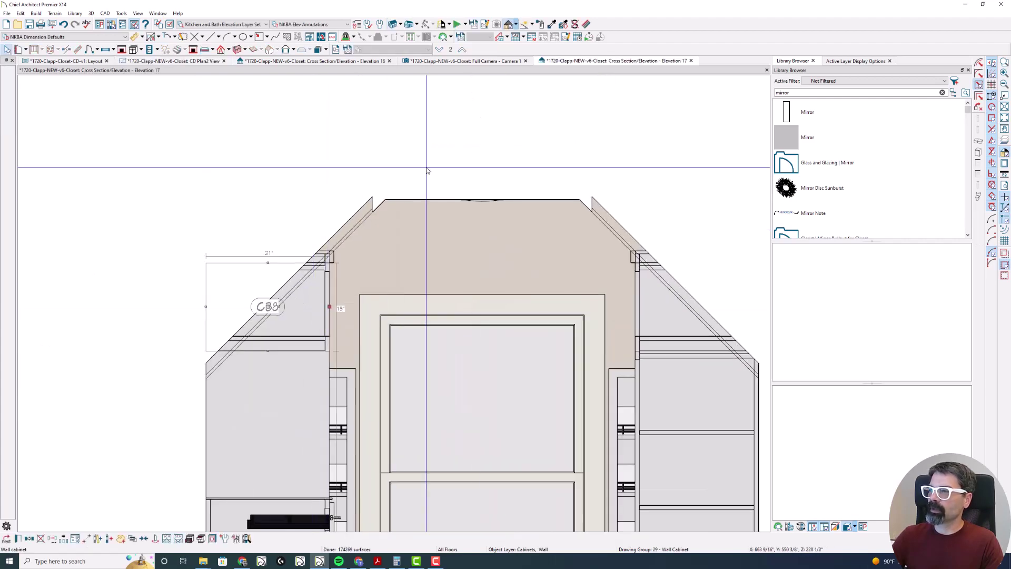
pyautogui.click(691, 61)
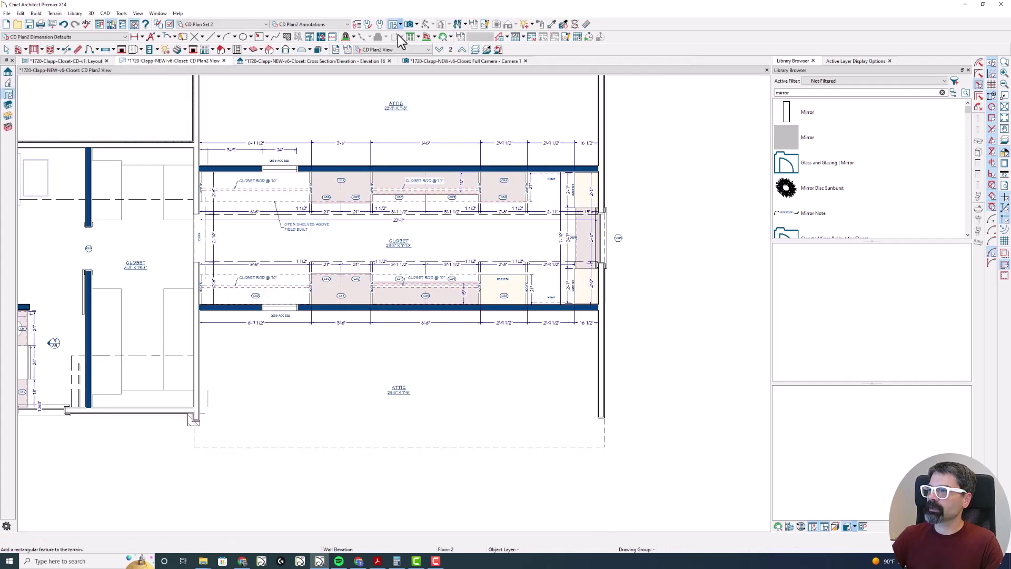
# Step: Draw a Back Clipped Cross Section across the closet and inspect the upper wall cabinet
pyautogui.click(401, 24)
pyautogui.click(405, 42)
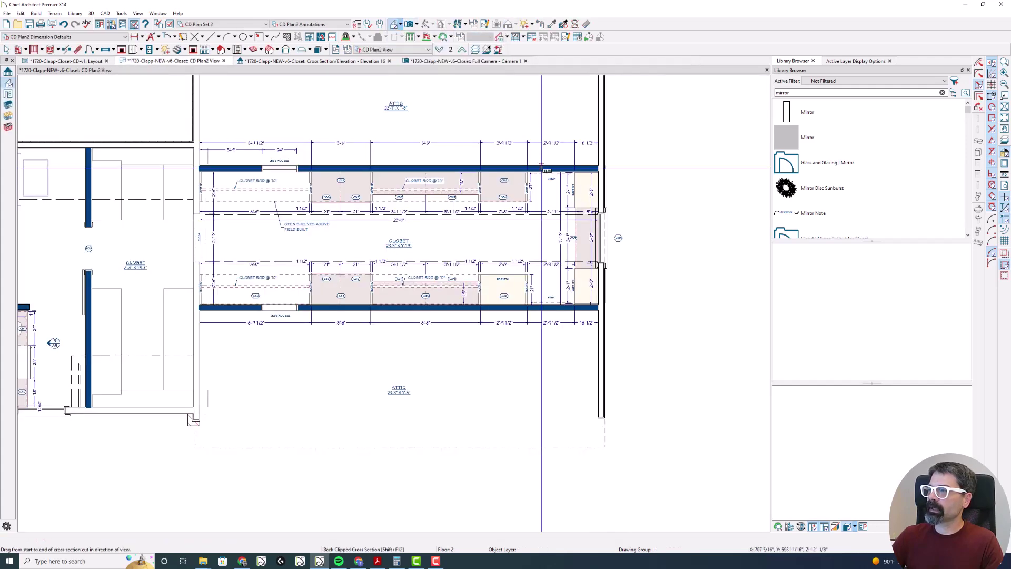
pyautogui.moveTo(510, 212)
pyautogui.mouseDown()
pyautogui.moveTo(605, 212)
pyautogui.moveTo(544, 214)
pyautogui.mouseUp()
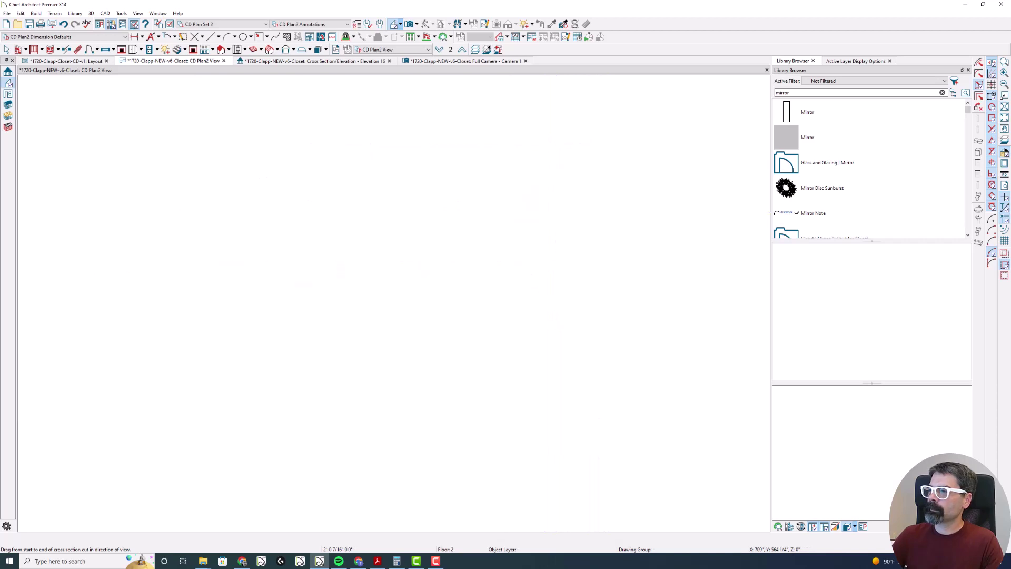
pyautogui.scroll(5, 322, 254)
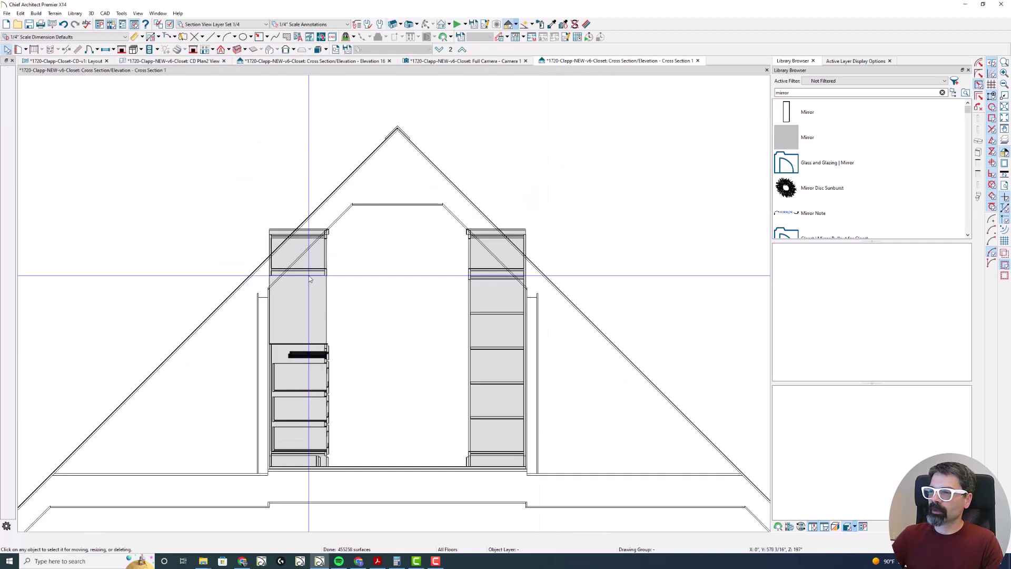
pyautogui.click(323, 255)
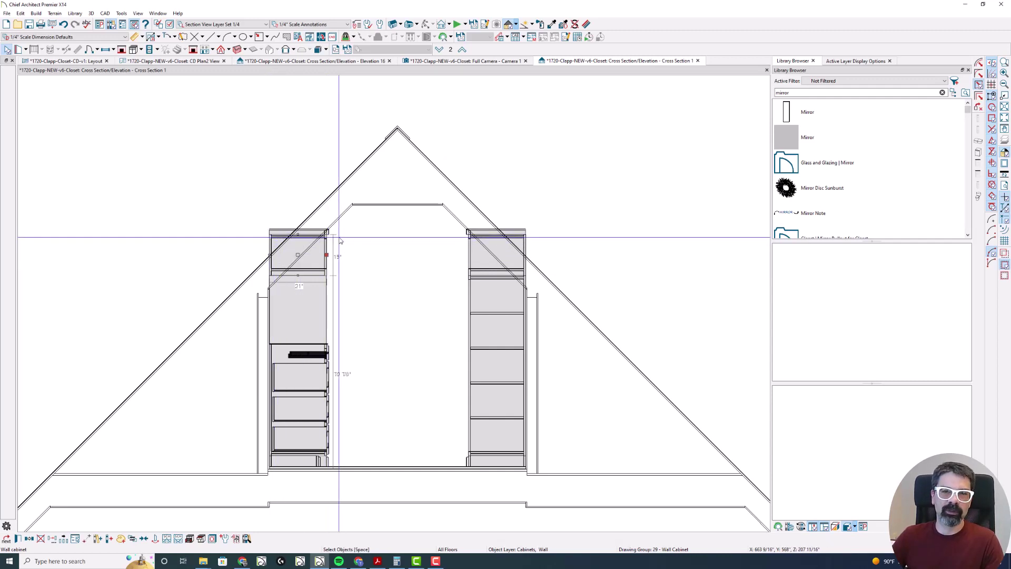
# Step: Close Cross Section 1 and draw a new back-clipped section from the aisle toward the long cabinet wall
pyautogui.click(698, 61)
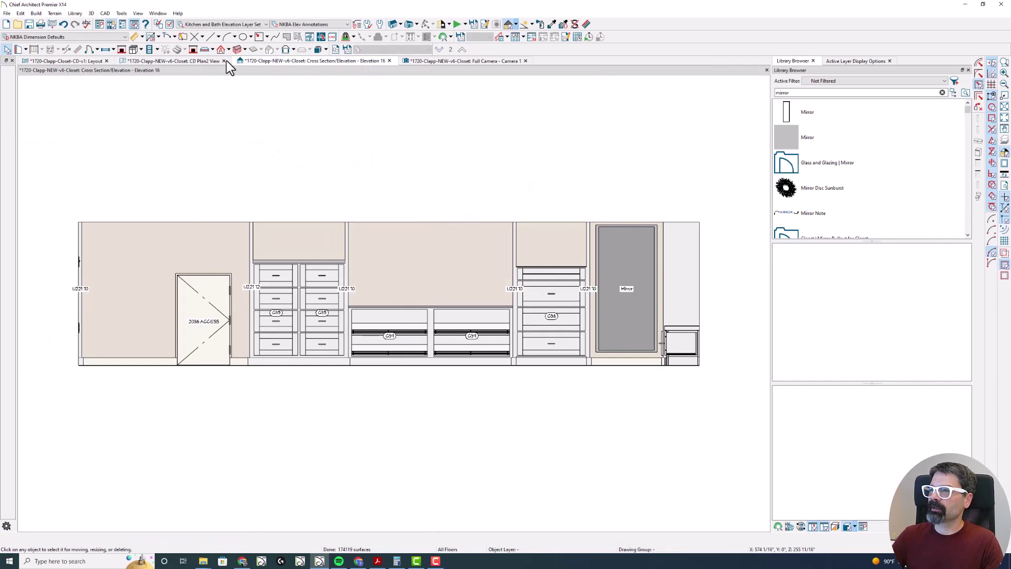
pyautogui.click(204, 61)
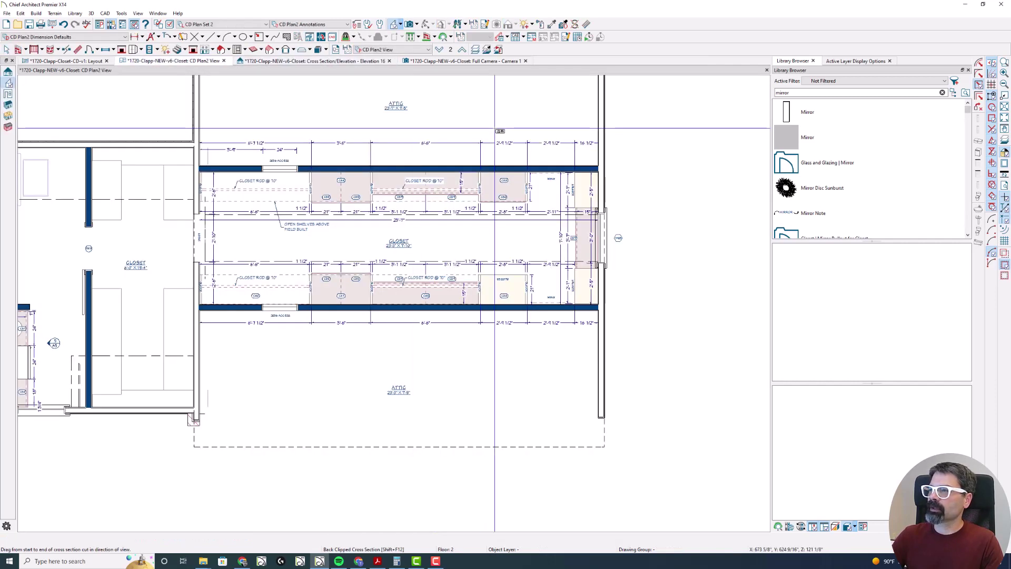
pyautogui.click(400, 26)
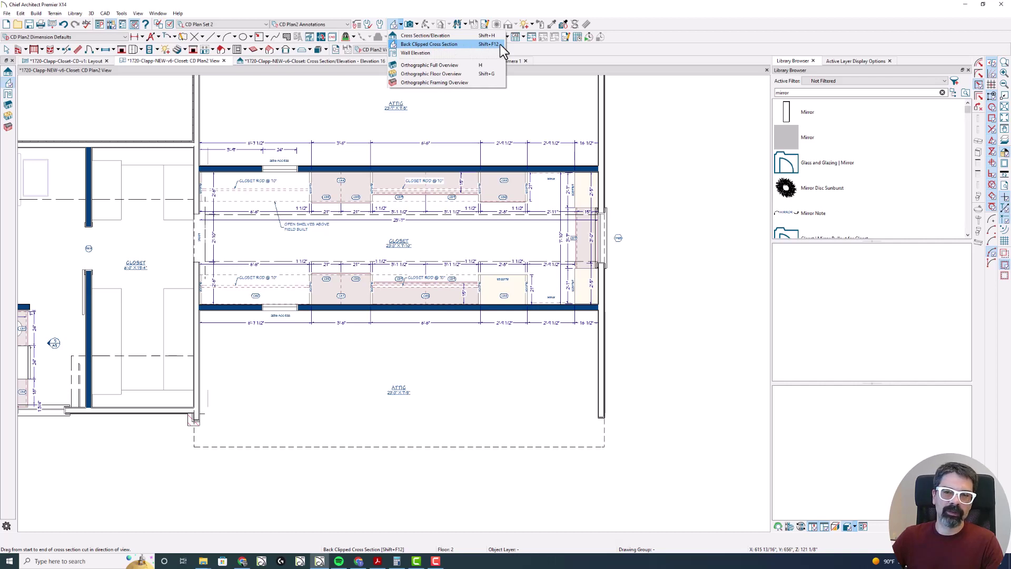
pyautogui.click(476, 44)
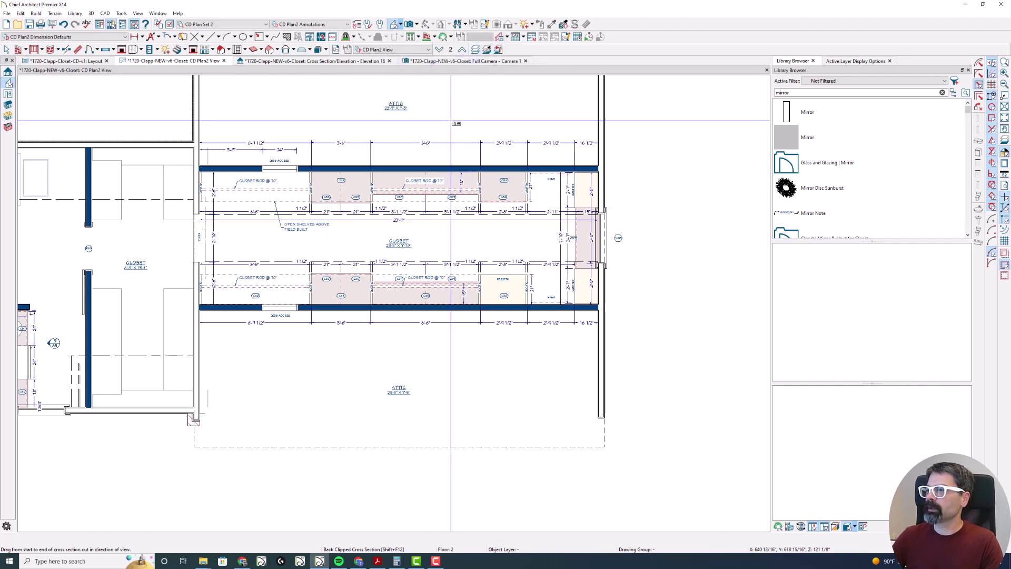
pyautogui.moveTo(437, 233); pyautogui.dragTo(443, 168)
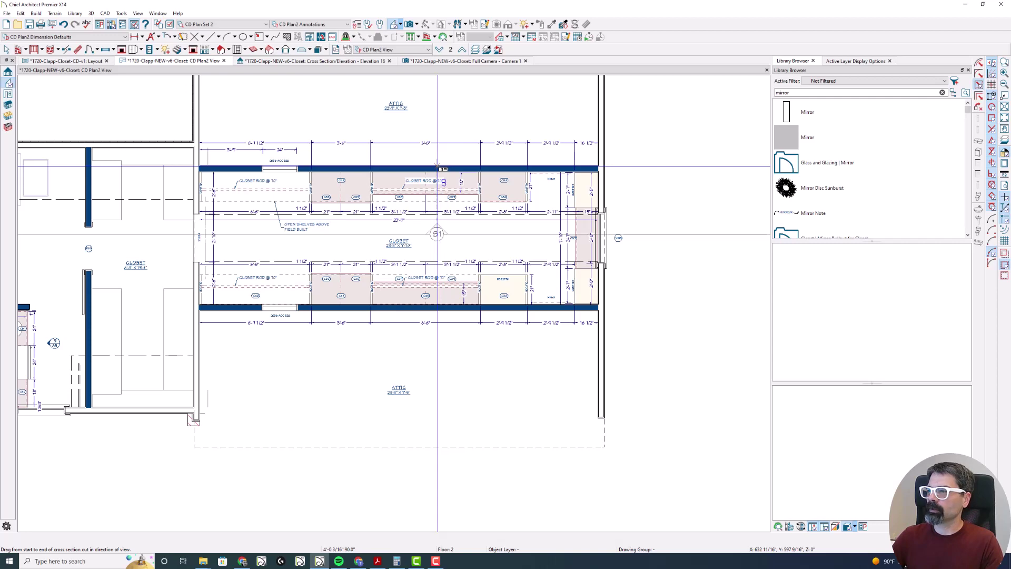
pyautogui.moveTo(443, 168); pyautogui.dragTo(442, 169)
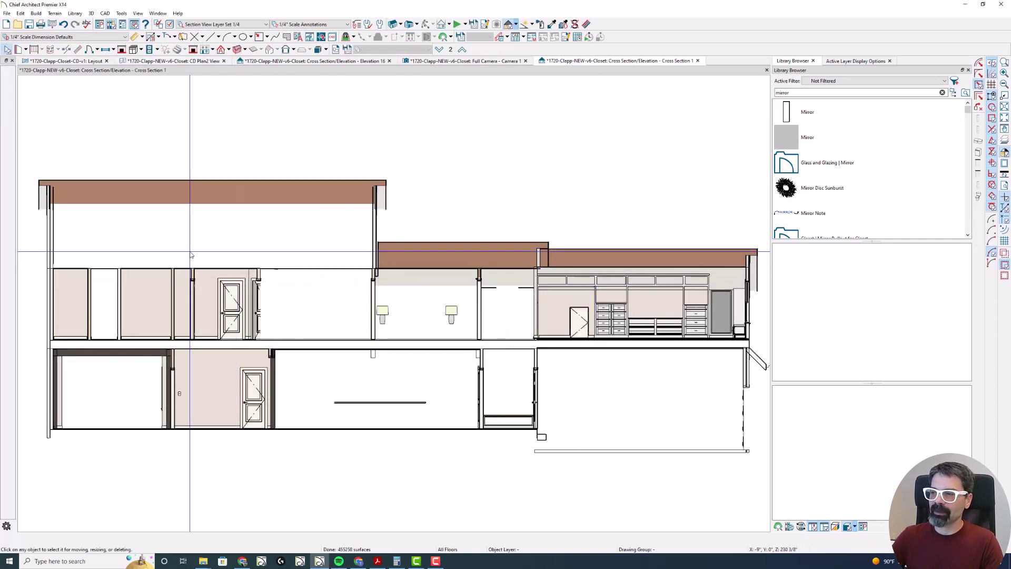
# Step: Pan and zoom the new section to center the closet's upper cabinets, drawer stacks and mirror panel
pyautogui.moveTo(665, 310); pyautogui.dragTo(472, 286, button='middle')
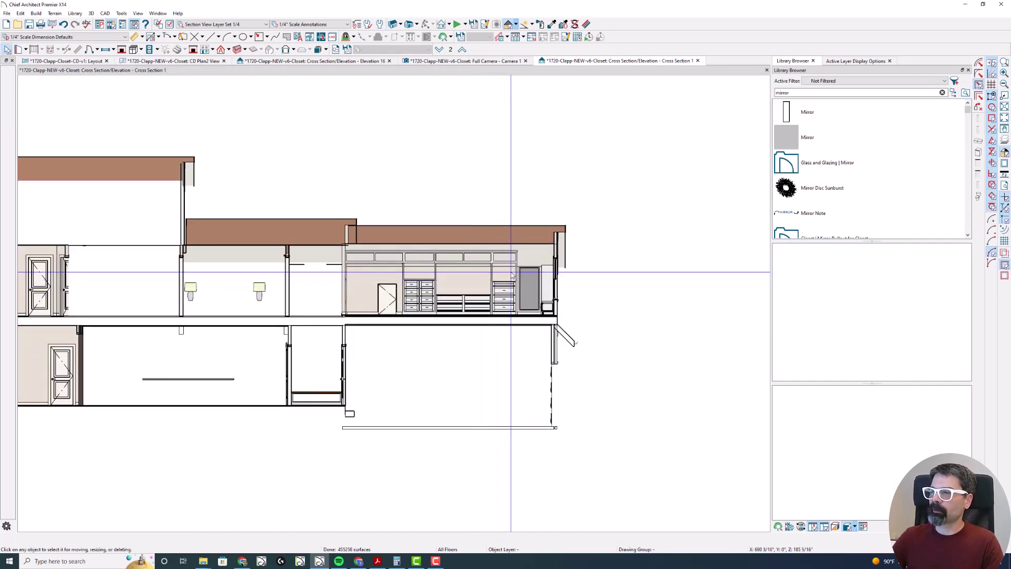
pyautogui.scroll(2, 506, 281)
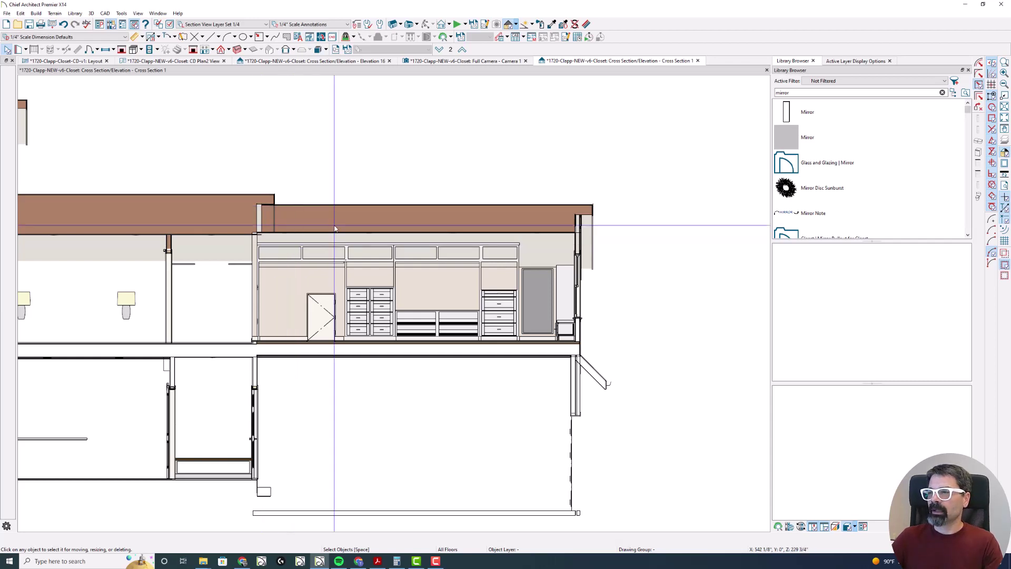
pyautogui.scroll(-1, 452, 182)
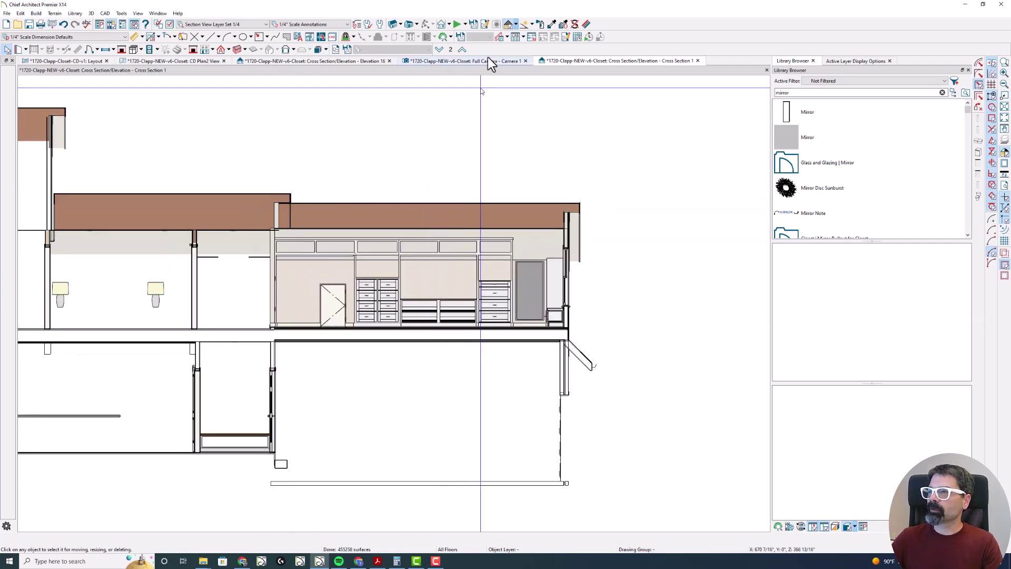
# Step: Turn on Clip Sides and Clip Elevation in the section's specification and apply with OK
pyautogui.click(485, 24)
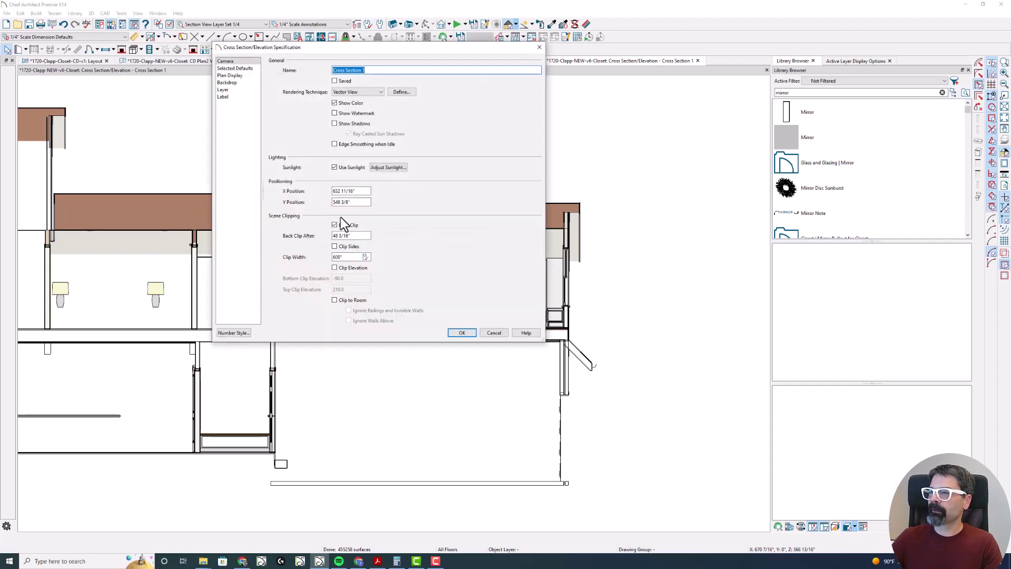
pyautogui.click(343, 246)
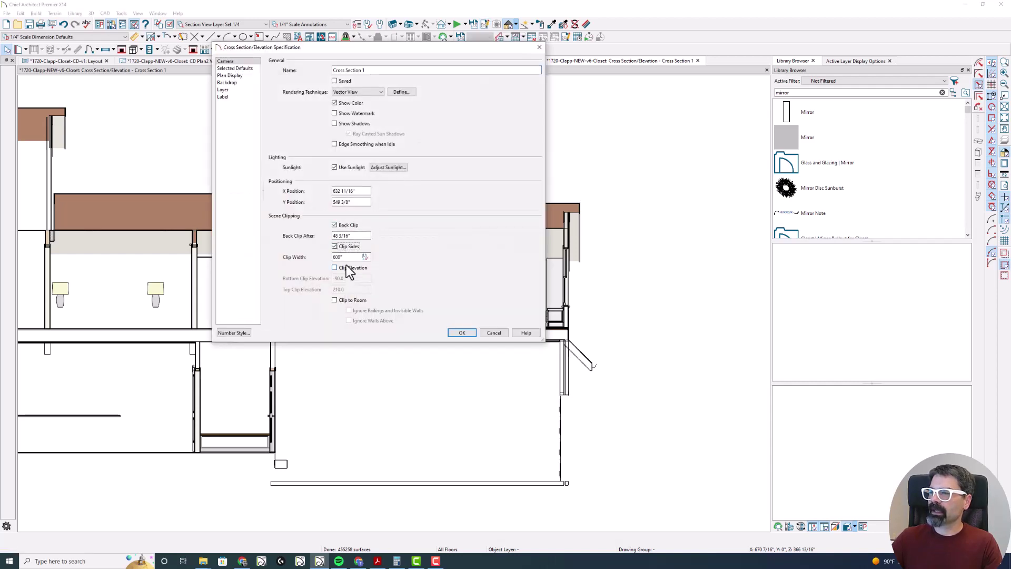
pyautogui.click(346, 268)
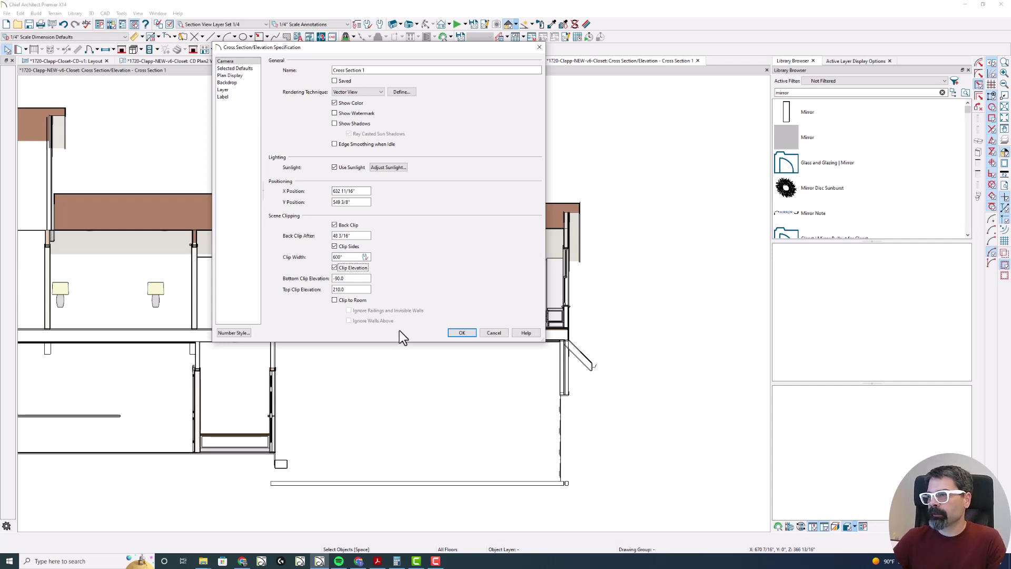
pyautogui.click(454, 334)
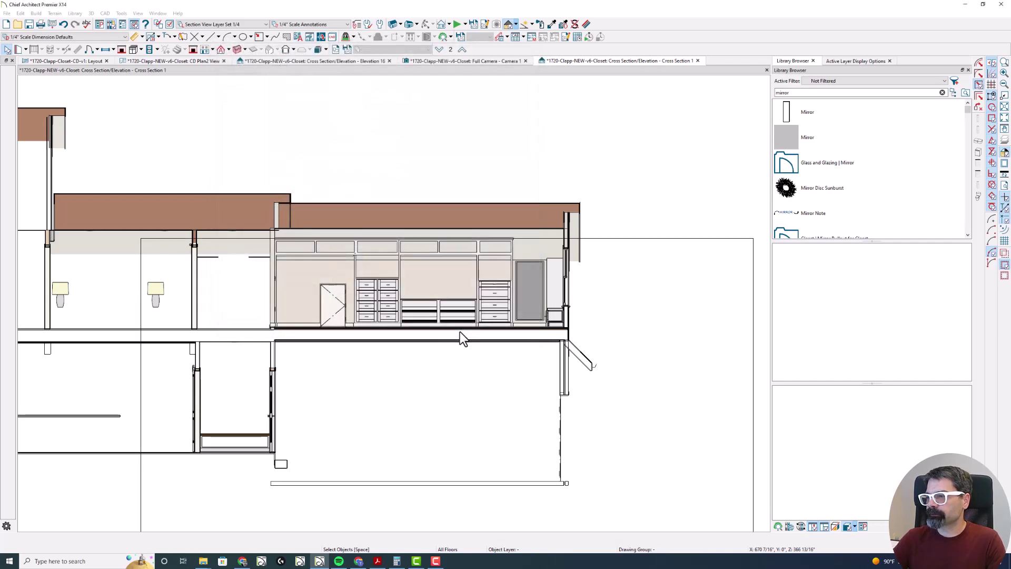
# Step: Select the camera clip plane and drag its left, bottom and right edges in around the closet wall
pyautogui.scroll(-1, 483, 227)
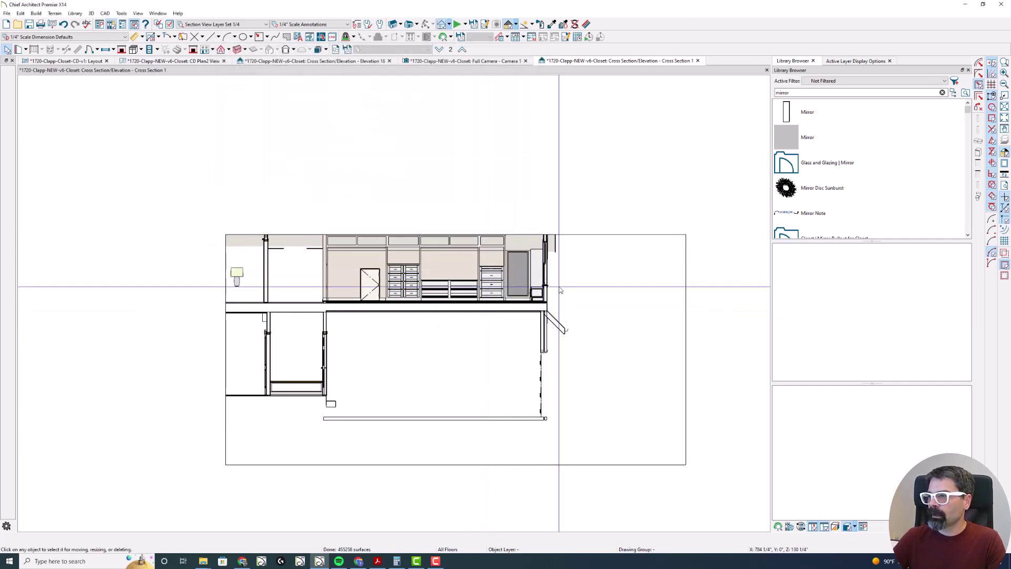
pyautogui.click(688, 295)
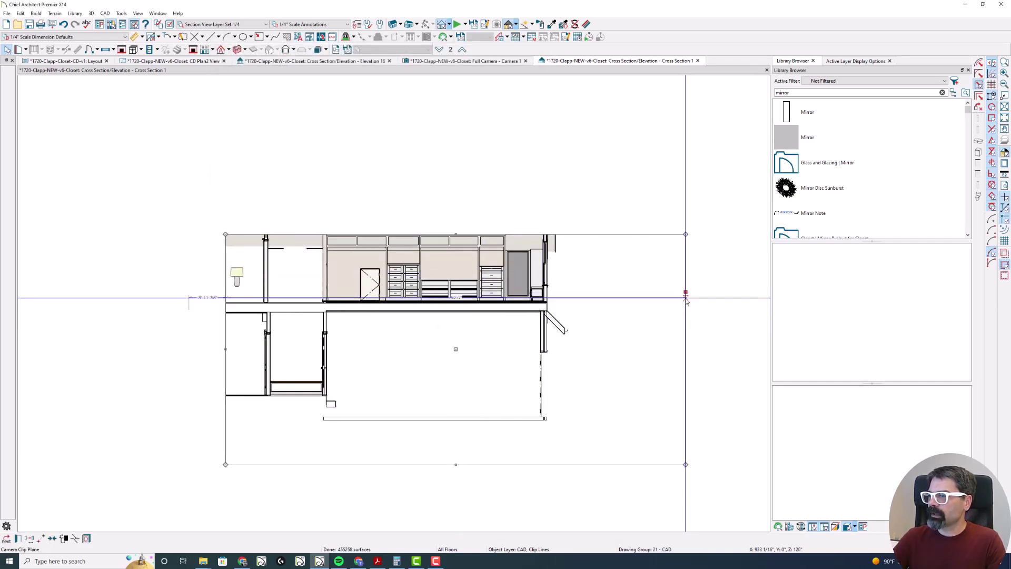
pyautogui.scroll(1, 642, 457)
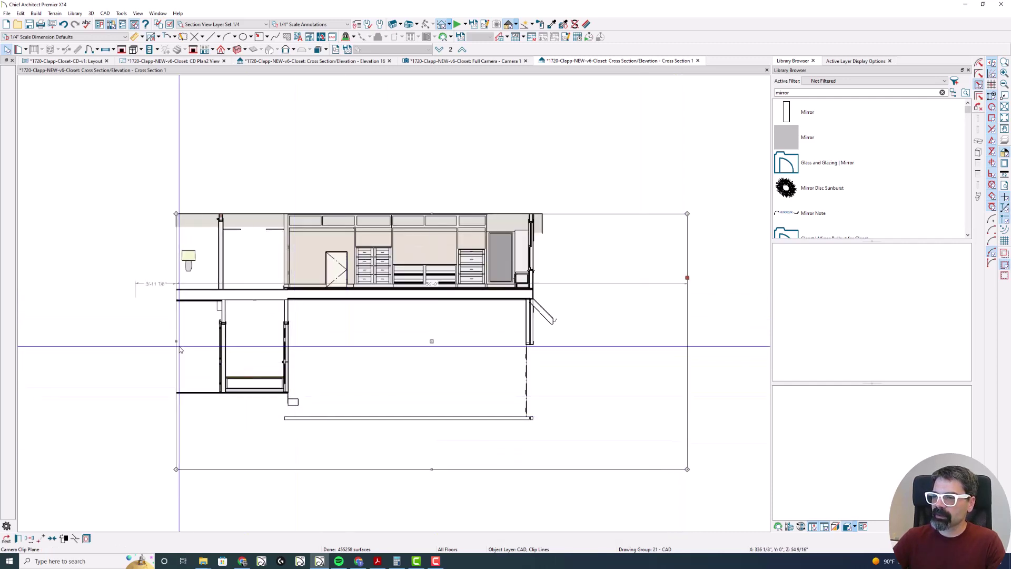
pyautogui.moveTo(176, 341); pyautogui.dragTo(287, 330)
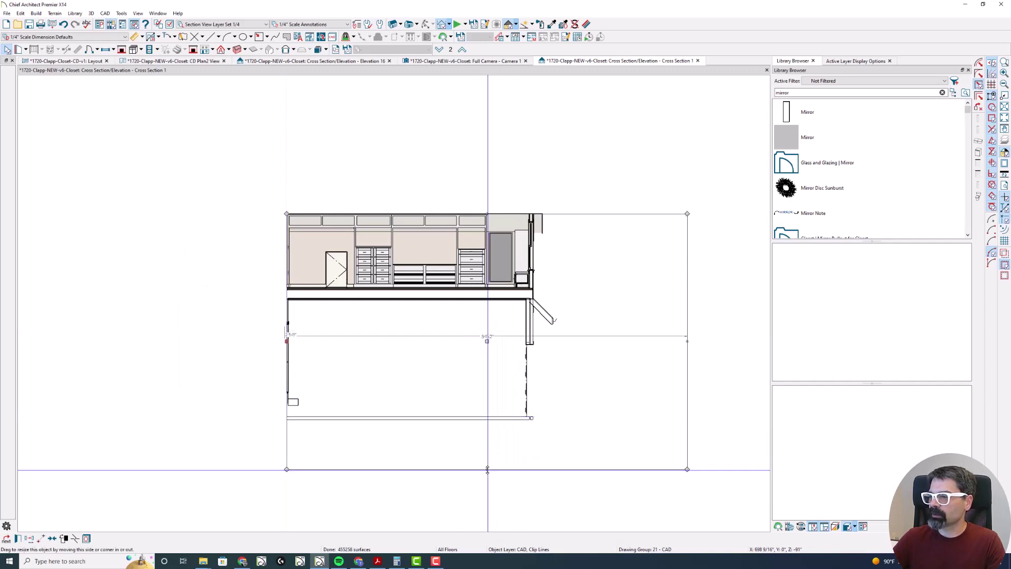
pyautogui.moveTo(488, 469); pyautogui.dragTo(483, 290)
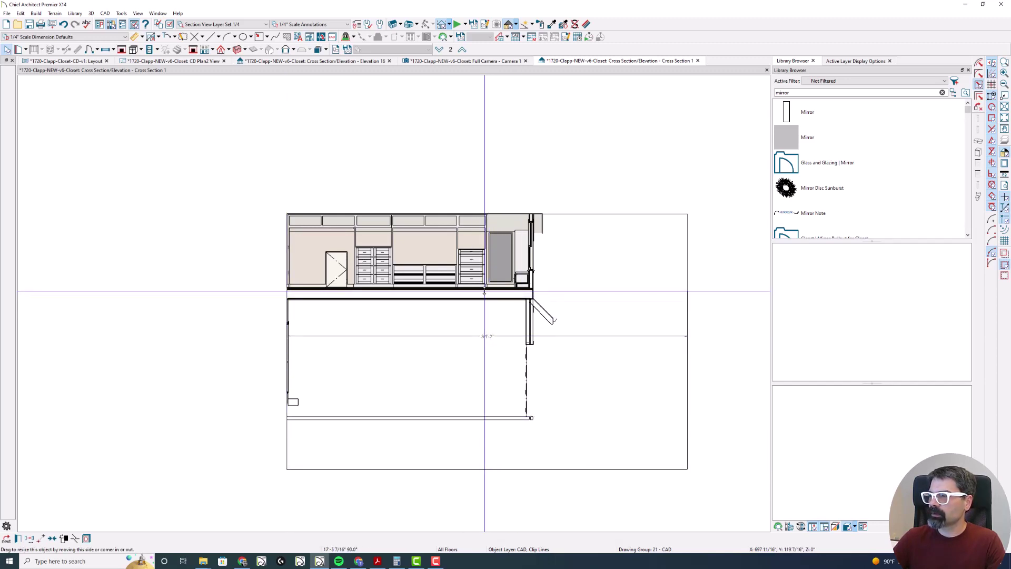
pyautogui.scroll(2, 640, 253)
pyautogui.scroll(1, 645, 253)
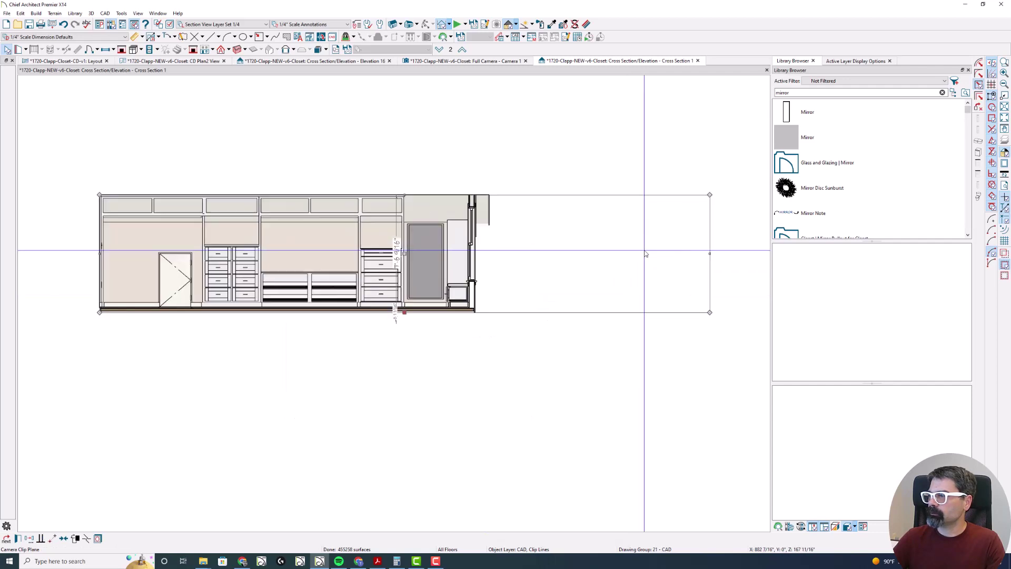
pyautogui.moveTo(710, 254); pyautogui.dragTo(471, 257)
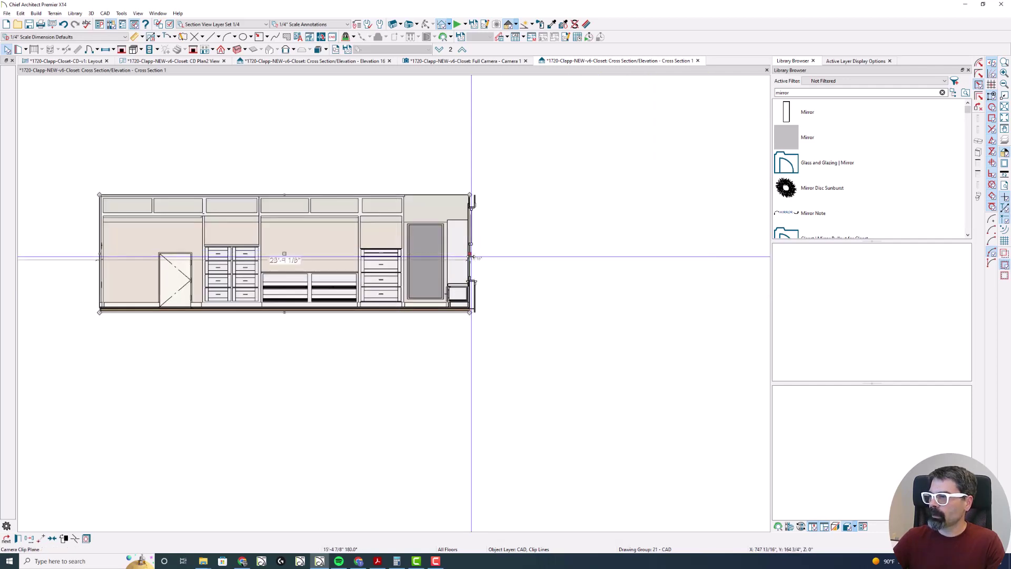
pyautogui.scroll(4, 471, 257)
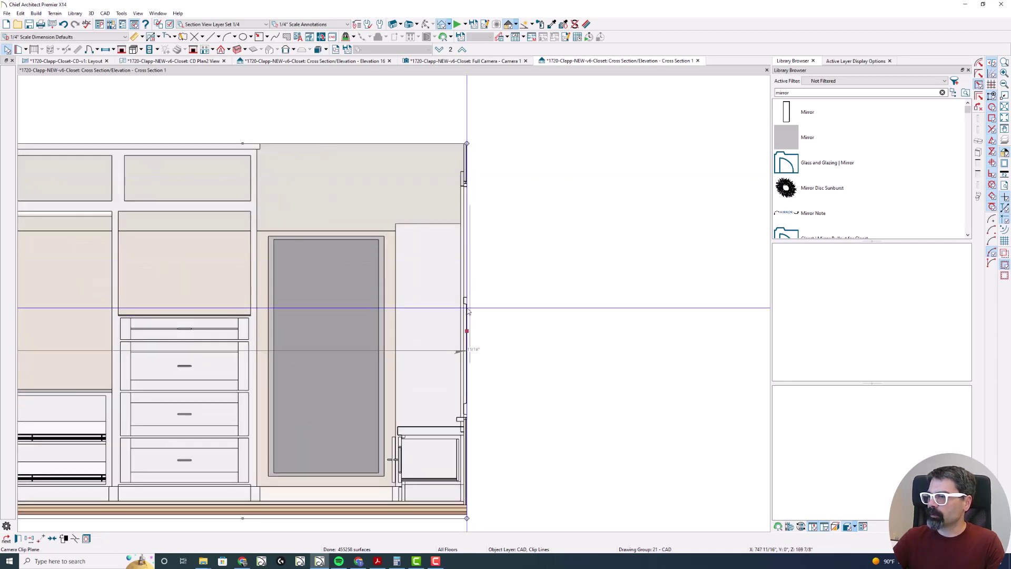
pyautogui.moveTo(469, 331); pyautogui.dragTo(463, 151)
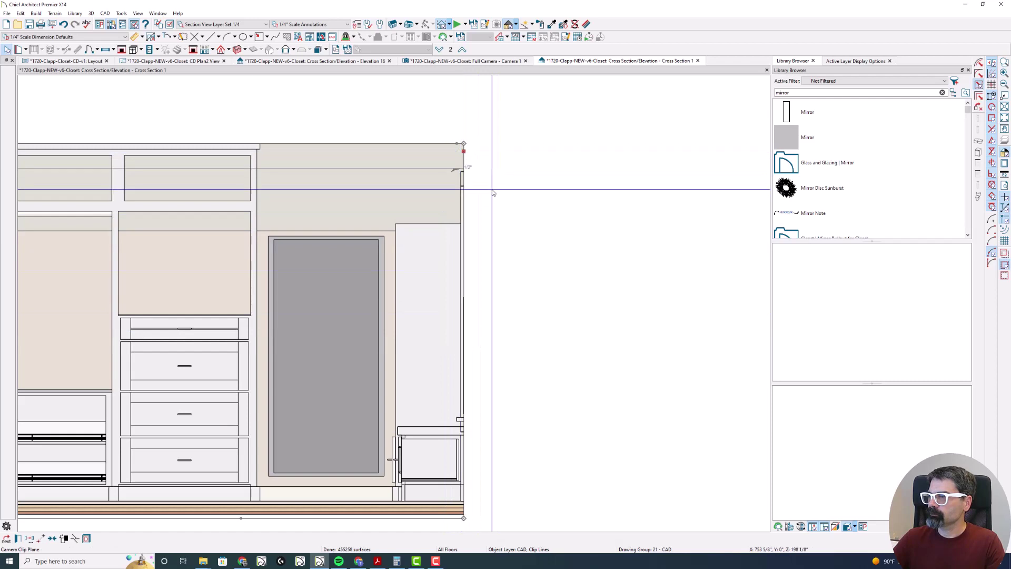
# Step: Raise the bottom clip to the closet floor and tighten the clip at the wall's left end
pyautogui.scroll(-5, 548, 198)
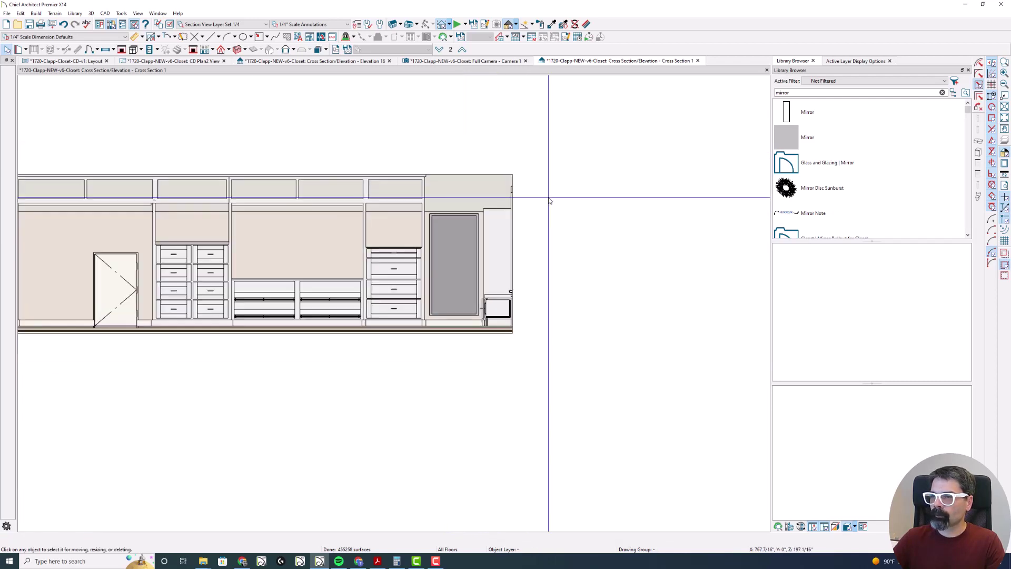
pyautogui.scroll(6, 129, 316)
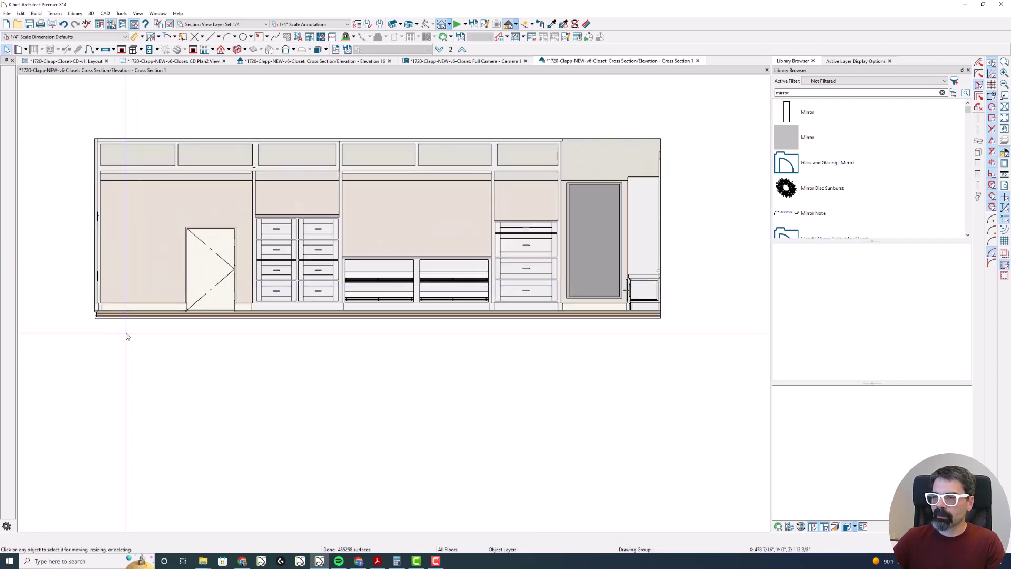
pyautogui.click(126, 318)
pyautogui.scroll(2, 127, 318)
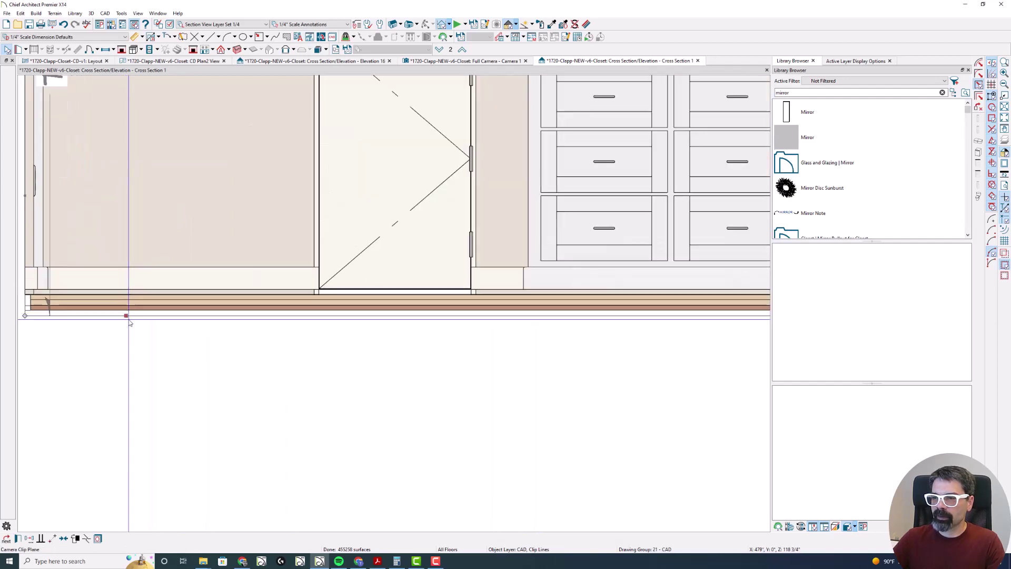
pyautogui.moveTo(126, 316); pyautogui.dragTo(132, 299)
pyautogui.scroll(-6, 240, 316)
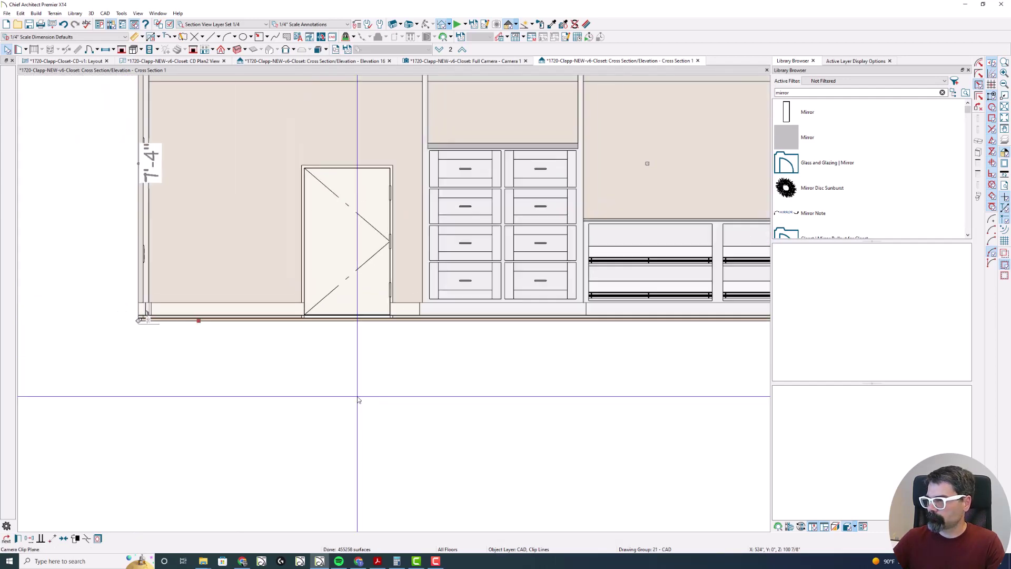
pyautogui.scroll(2, 186, 169)
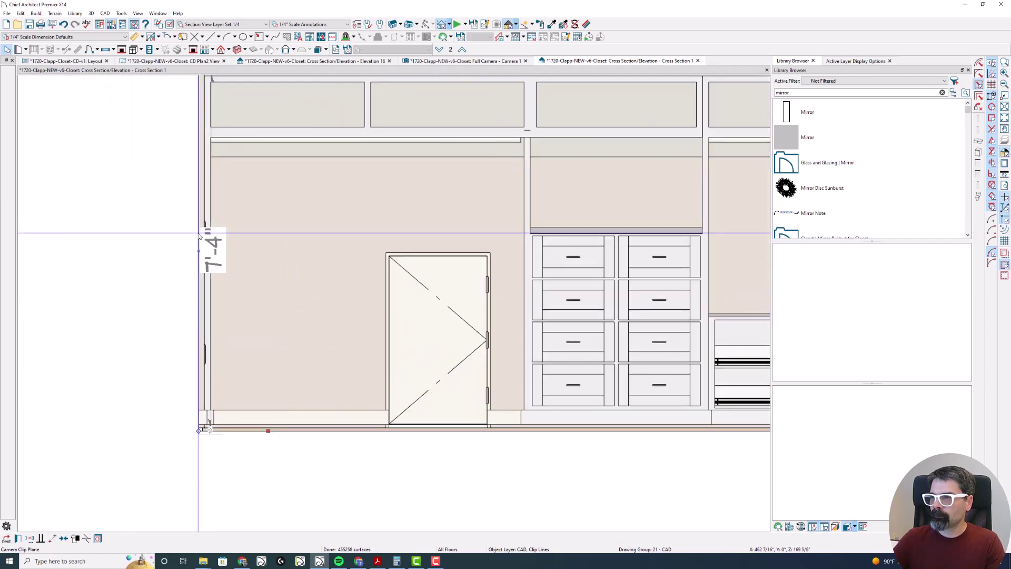
pyautogui.moveTo(198, 255); pyautogui.dragTo(204, 153)
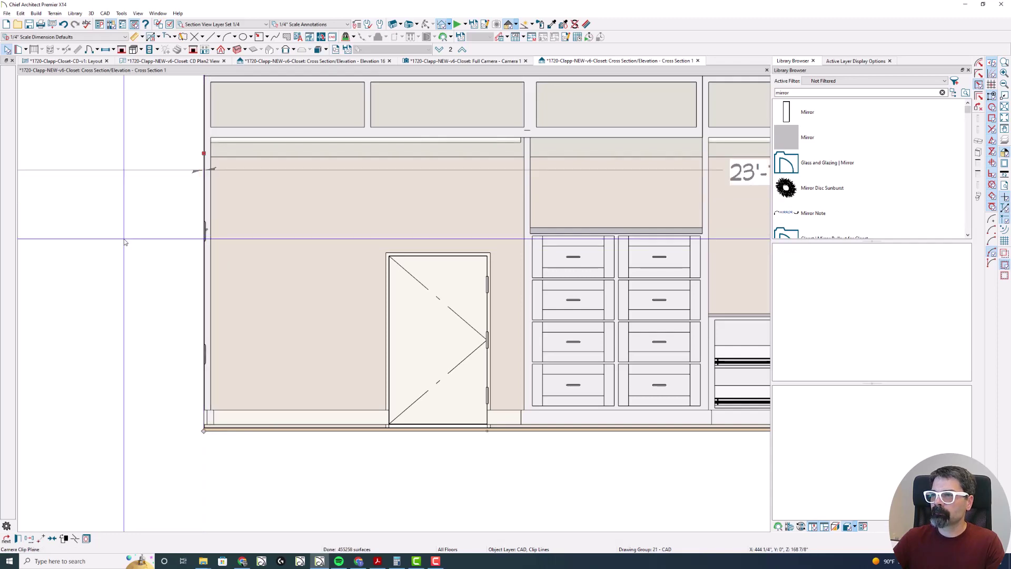
pyautogui.scroll(-2, 124, 242)
pyautogui.scroll(-2, 322, 169)
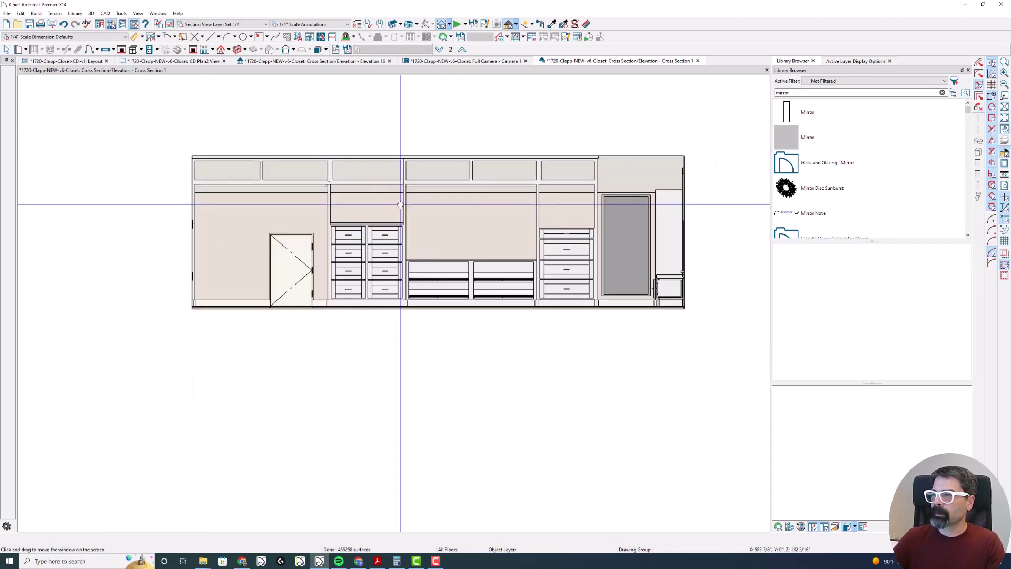
pyautogui.moveTo(402, 207); pyautogui.dragTo(295, 237, button='middle')
pyautogui.scroll(1, 300, 247)
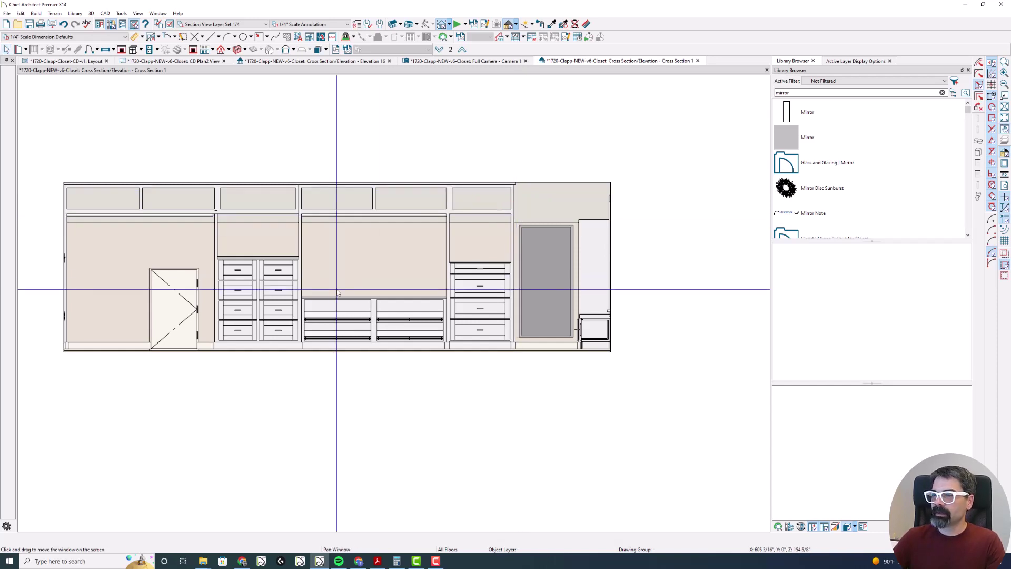
pyautogui.moveTo(334, 284); pyautogui.dragTo(422, 283, button='middle')
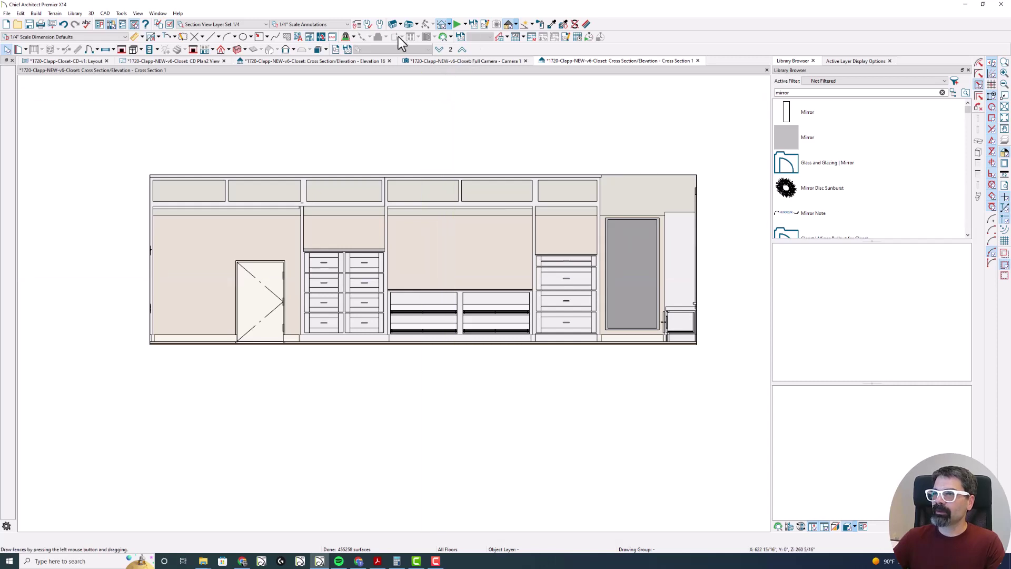
# Step: Browse the 3D menu, then the Tools > Active View submenu to reach Edit Active View
pyautogui.click(91, 14)
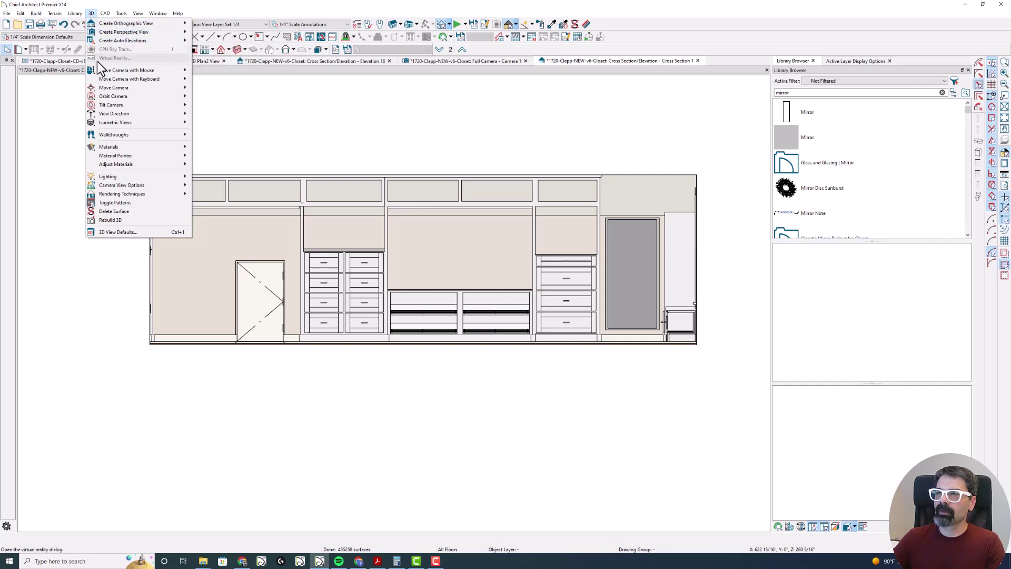
pyautogui.moveTo(125, 195)
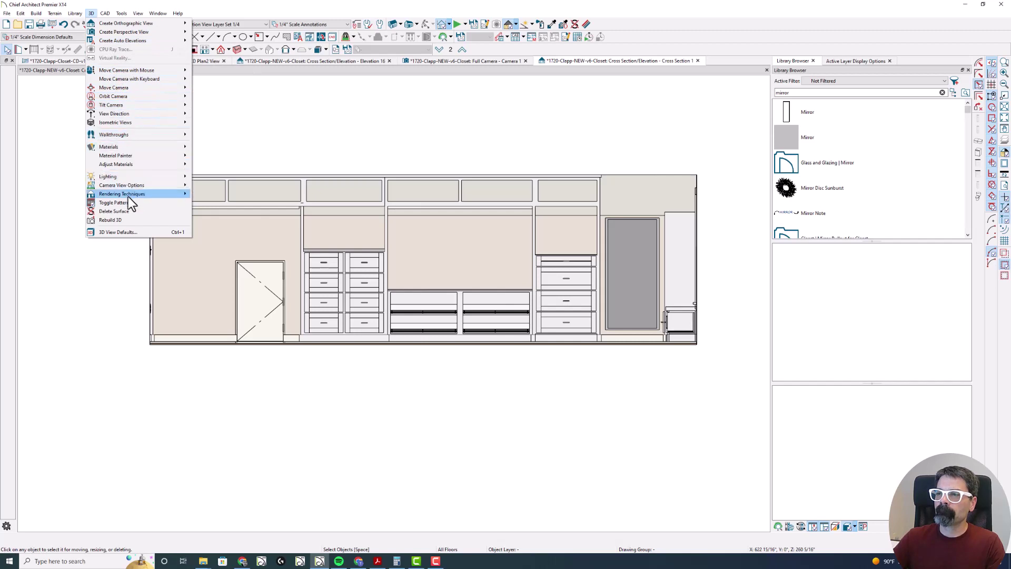
pyautogui.moveTo(119, 13)
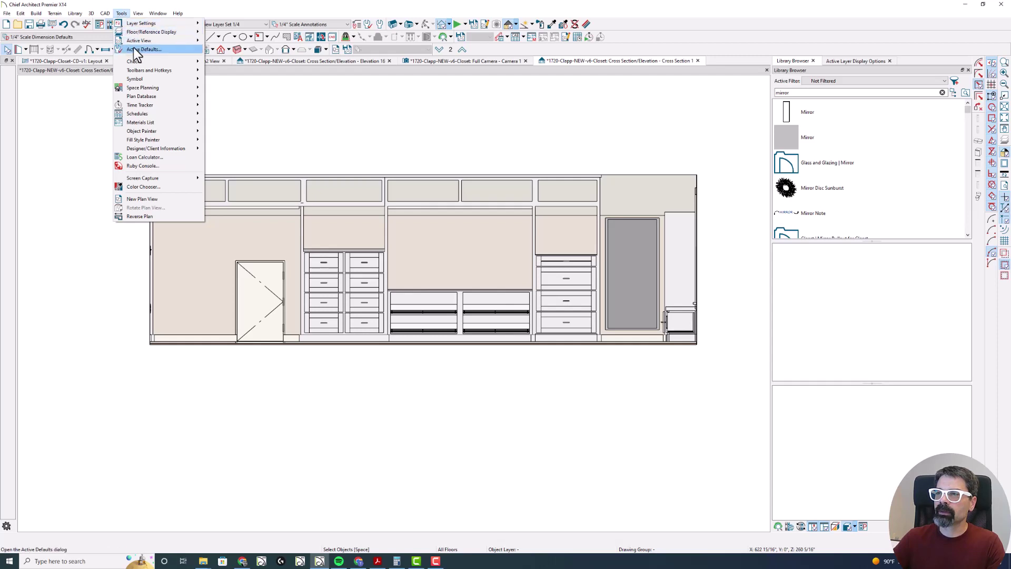
pyautogui.moveTo(136, 41)
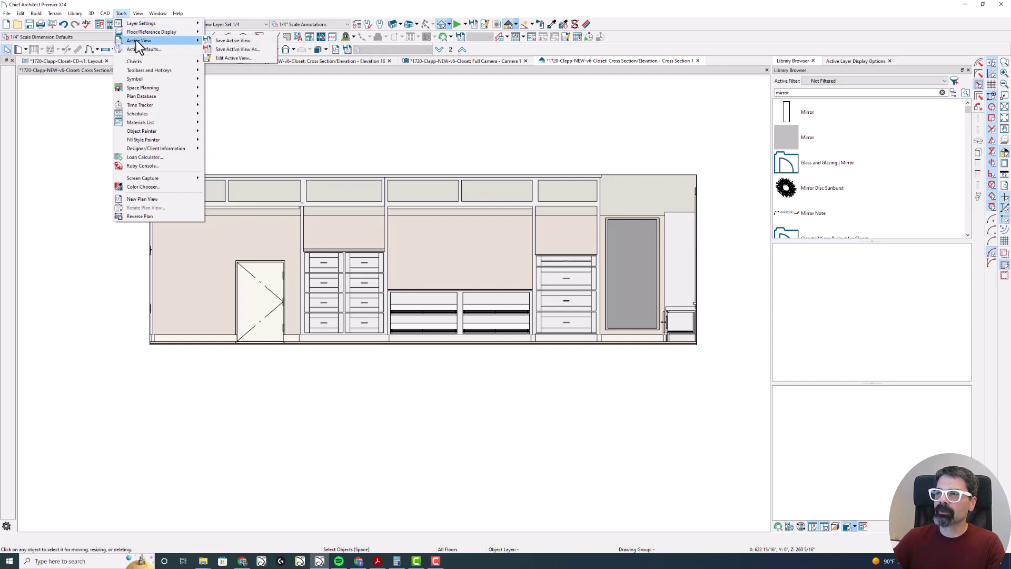
# Step: Review the section's Scene Clipping values, close the dialog unchanged, and reselect the clip plane
pyautogui.click(223, 58)
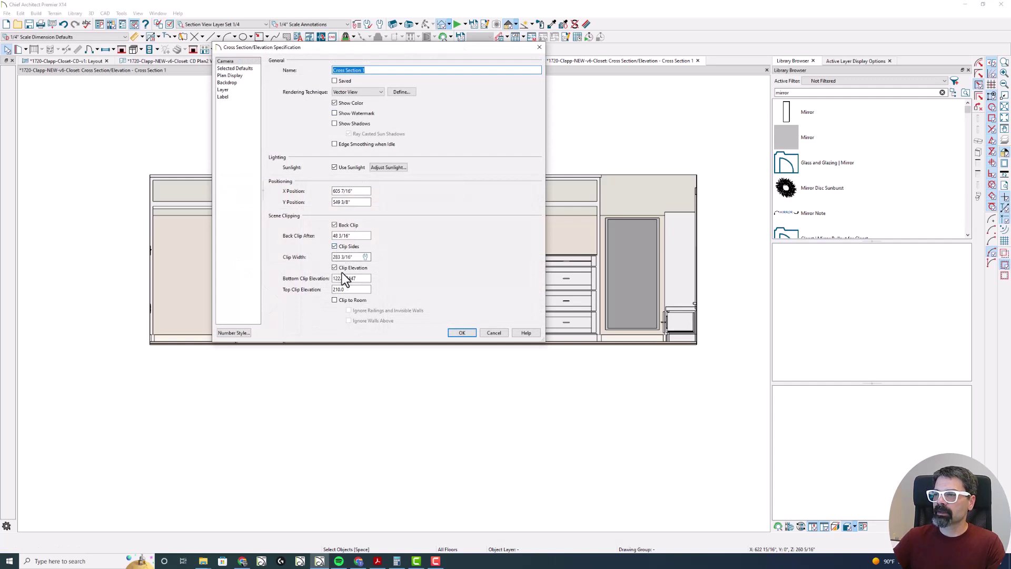
pyautogui.click(462, 333)
pyautogui.click(405, 345)
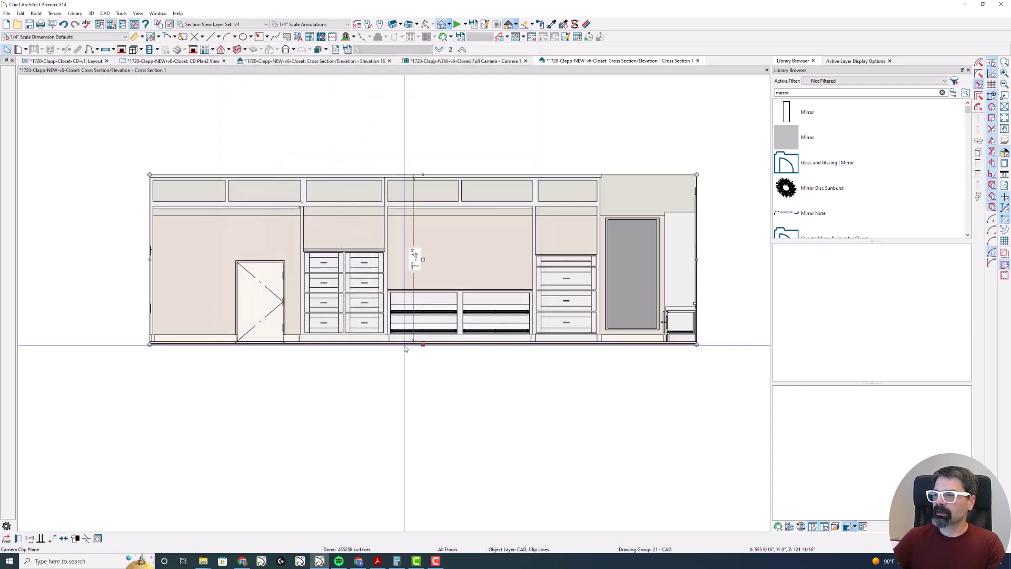
# Step: Select the clip box, drop its bottom edge below the floor, then pull it back up under the closet floor
pyautogui.click(203, 274)
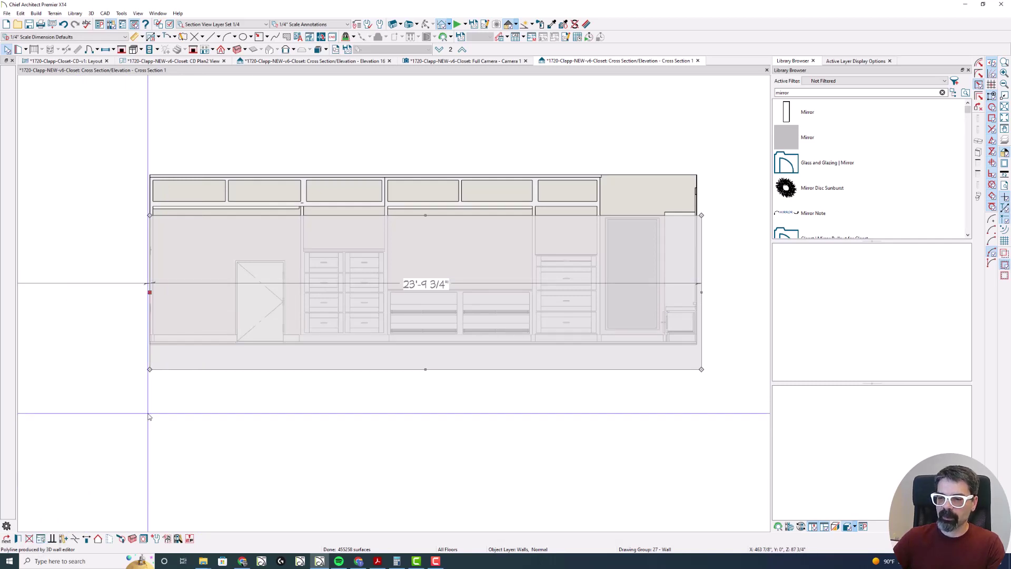
pyautogui.click(228, 345)
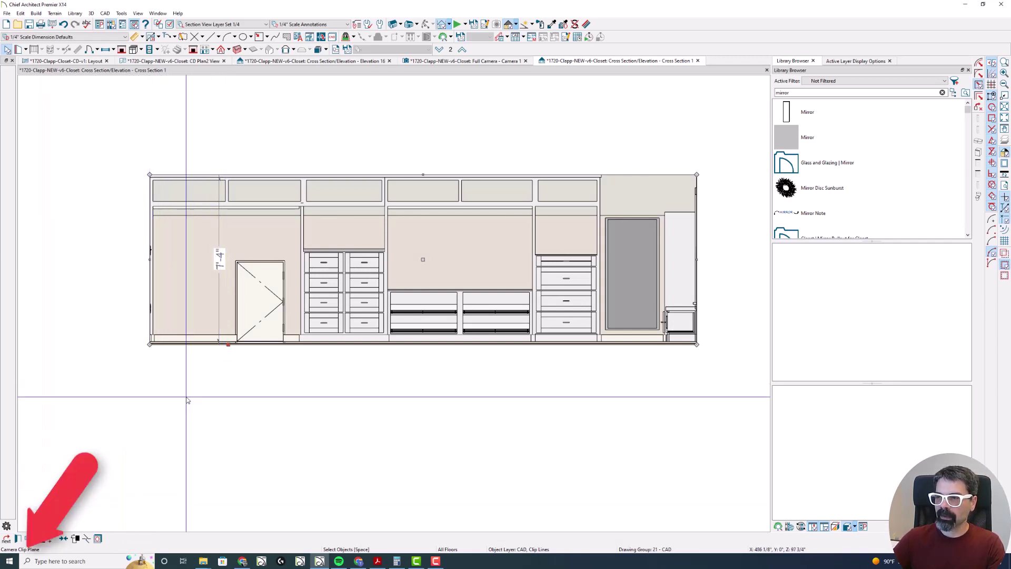
pyautogui.moveTo(227, 345)
pyautogui.mouseDown()
pyautogui.moveTo(230, 391)
pyautogui.moveTo(236, 359)
pyautogui.mouseUp()
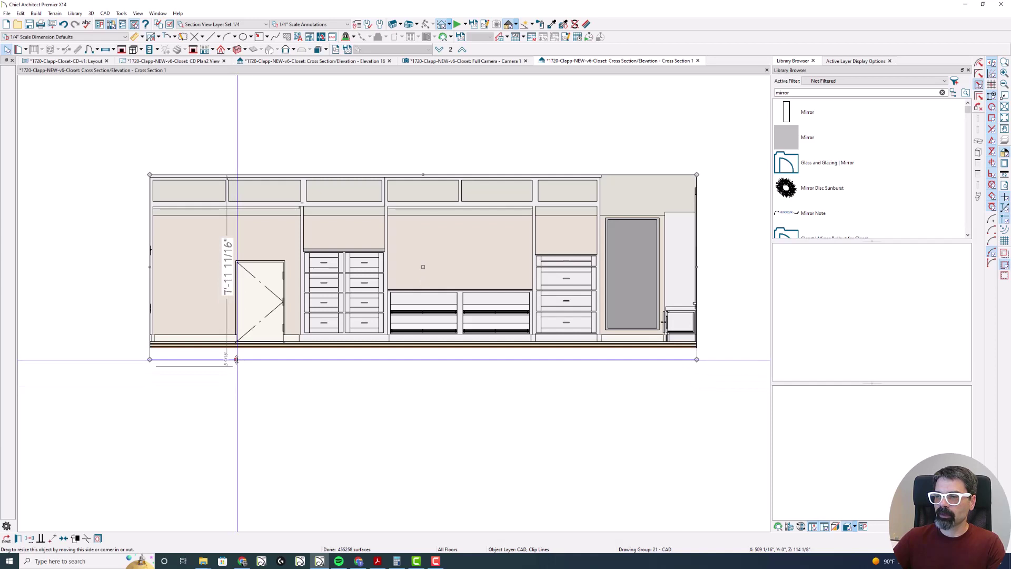
pyautogui.scroll(2, 235, 359)
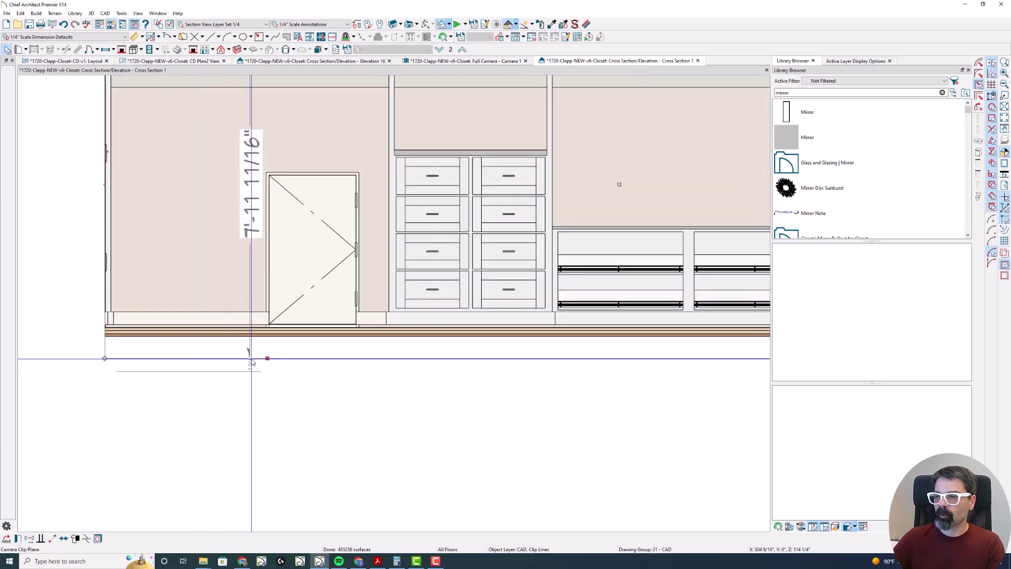
pyautogui.moveTo(268, 358); pyautogui.dragTo(105, 330)
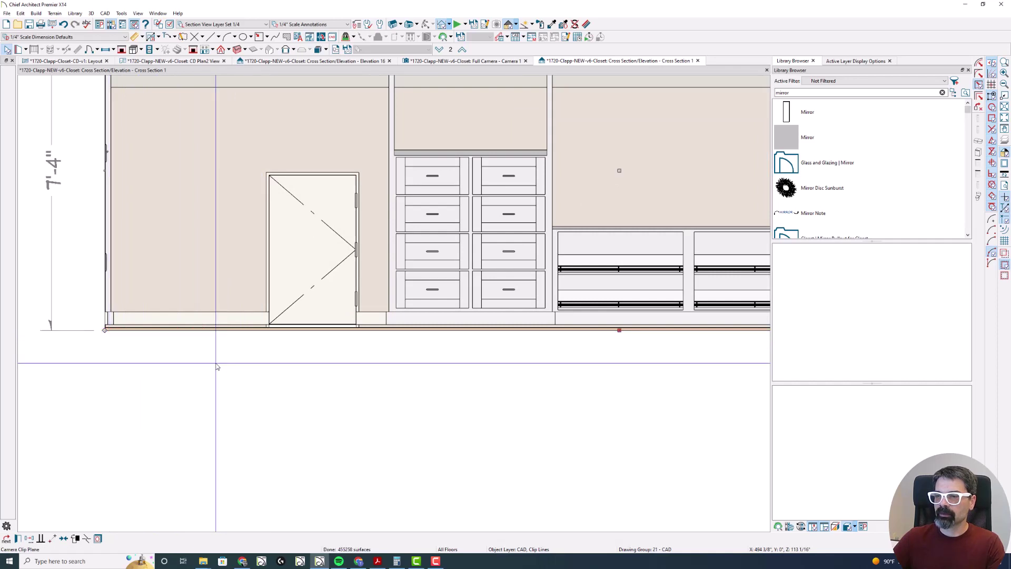
pyautogui.scroll(-1, 228, 373)
pyautogui.scroll(-1, 227, 373)
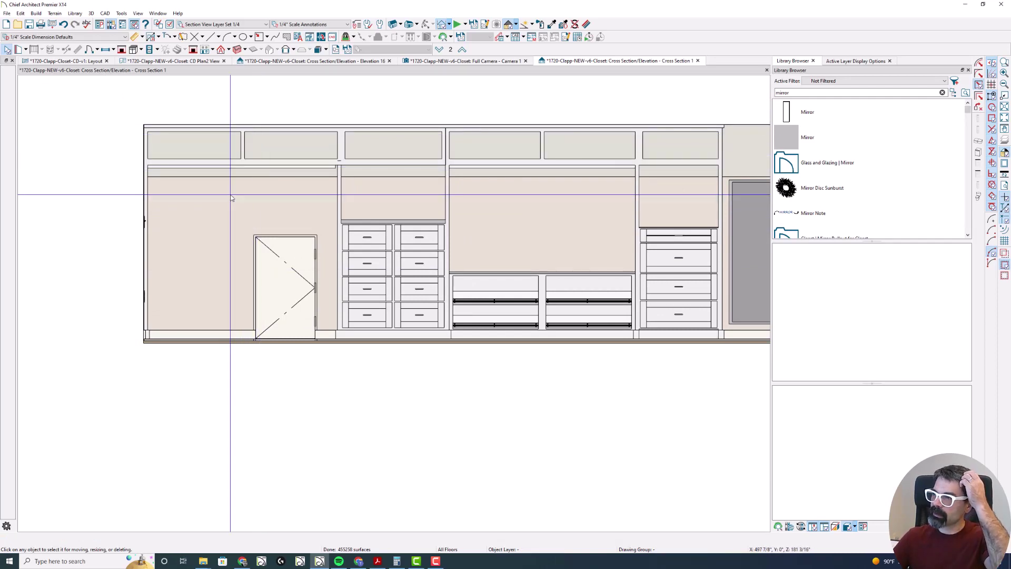
pyautogui.scroll(-1, 216, 201)
pyautogui.scroll(-1, 217, 201)
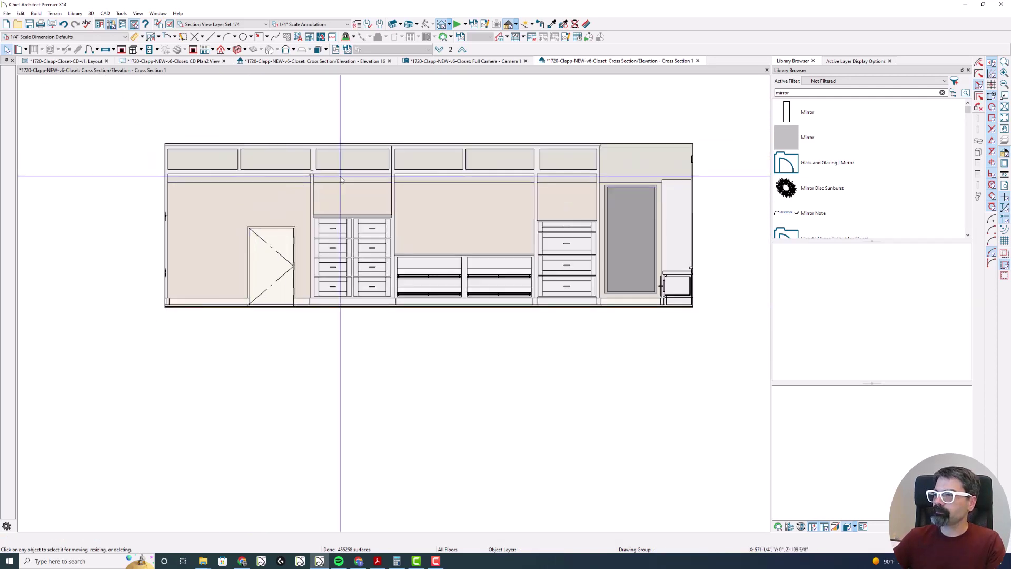